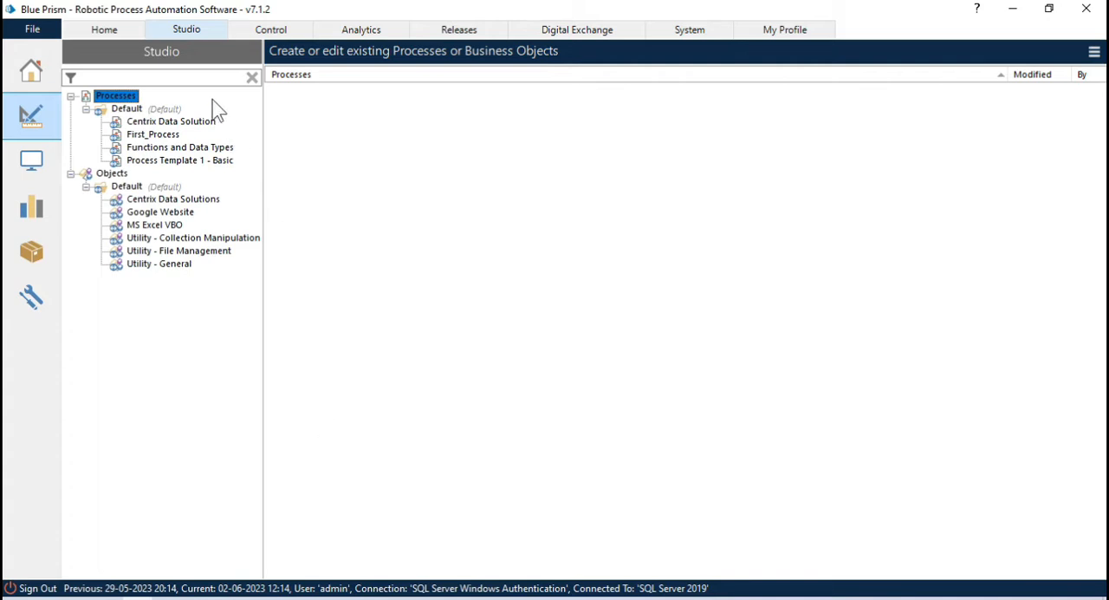
Step: Start a new business object named UiDemoAutomation
left_click(33, 29)
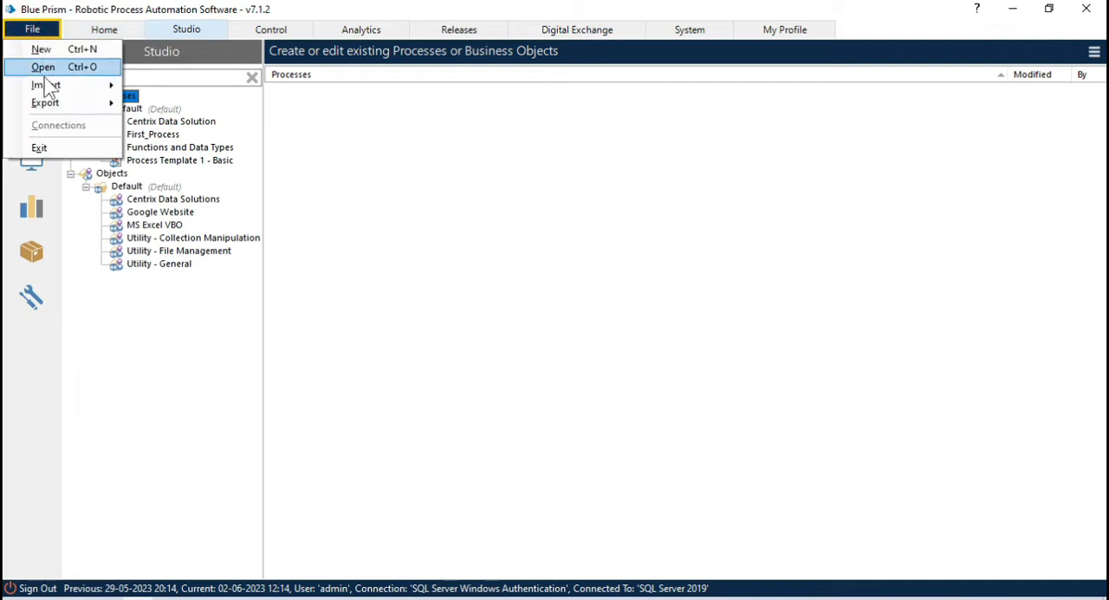
mouse_move(64, 95)
left_click(43, 50)
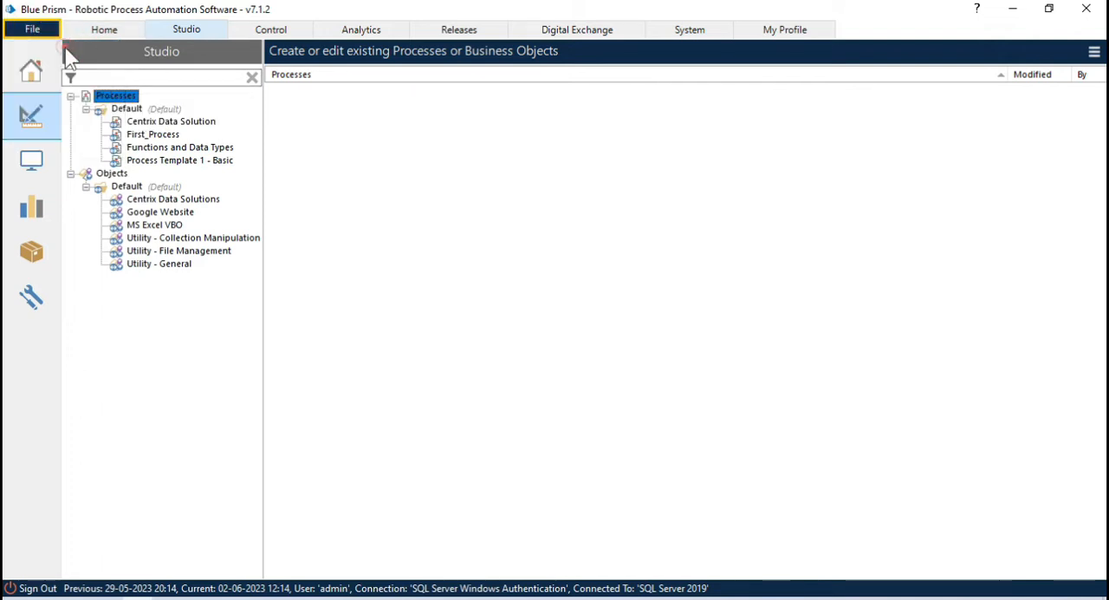
left_click(390, 253)
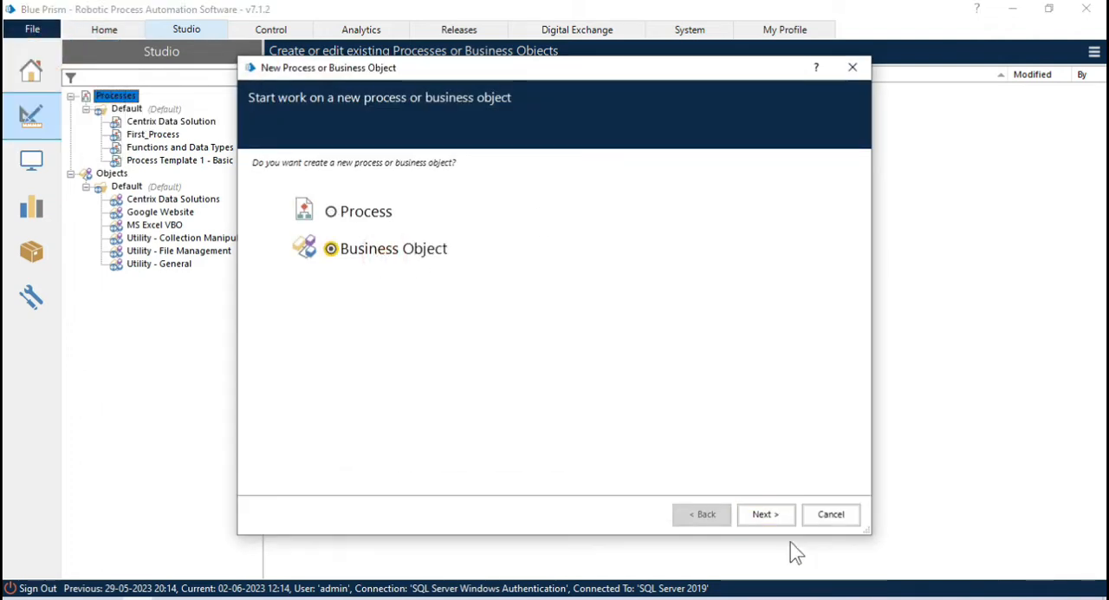
left_click(766, 516)
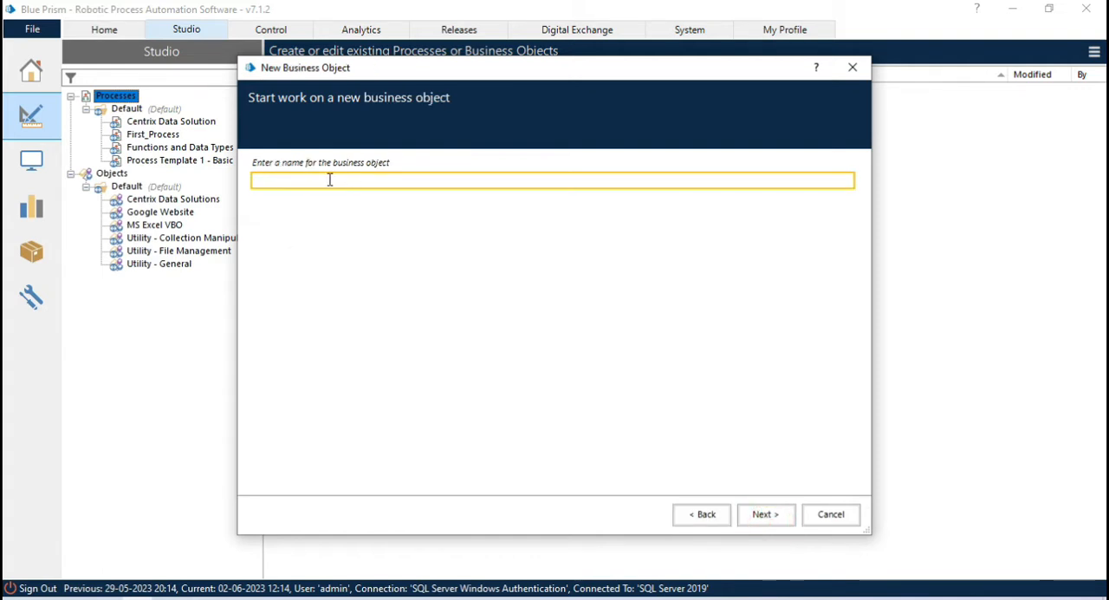
type("UiDemoAutomation")
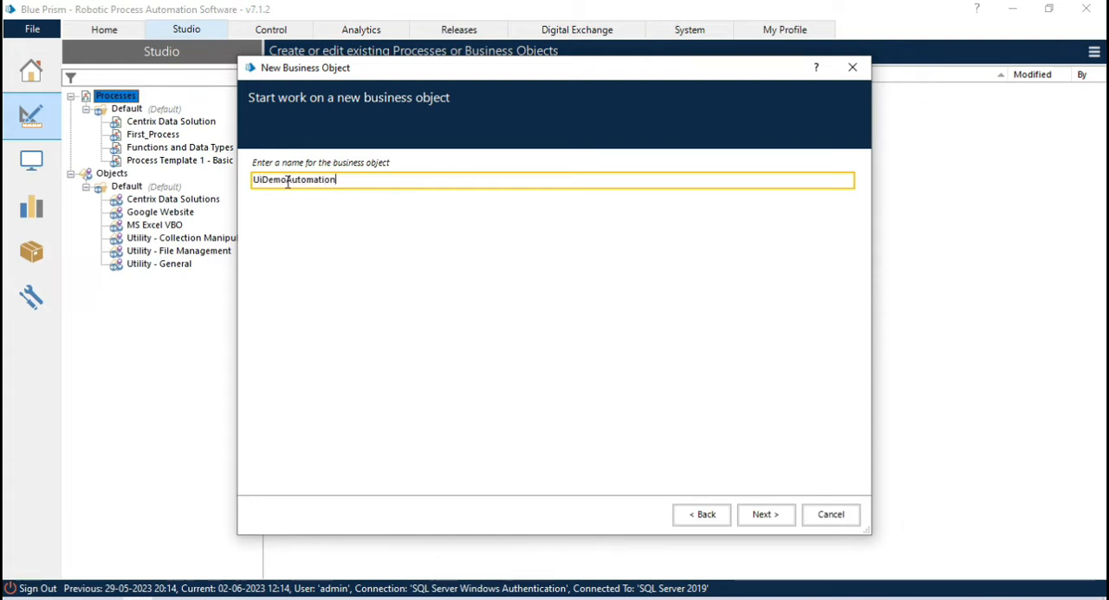
left_click_drag(287, 181, 205, 187)
left_click(283, 180)
left_click(764, 518)
left_click(764, 518)
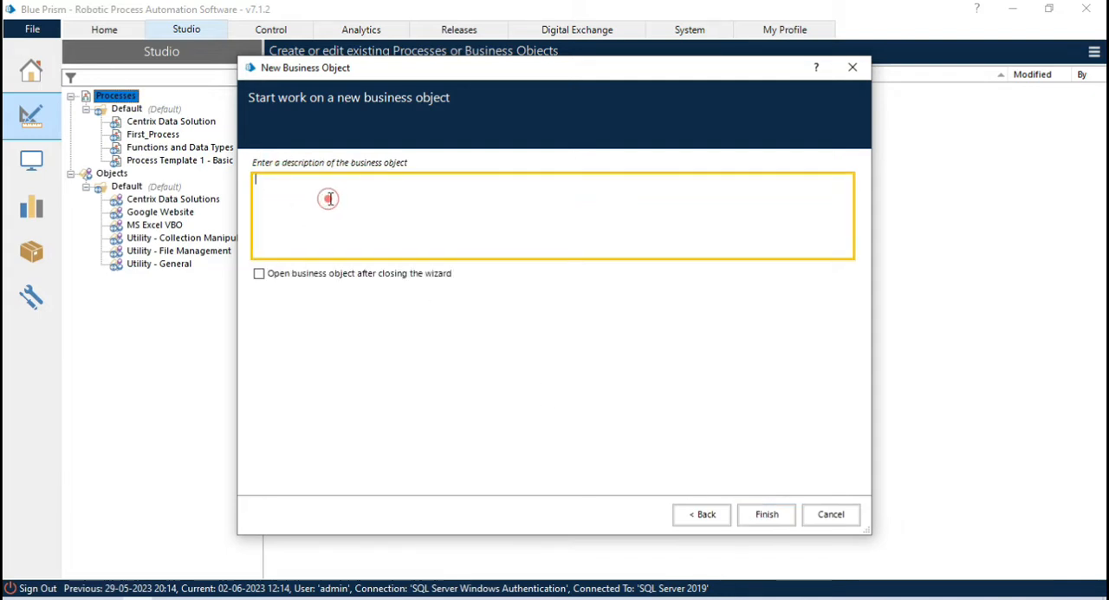
Step: Describe the object as "Spy elements from Windows Application - UiDemo", then create it and open it in a maximized Object Studio window
type("Spy element")
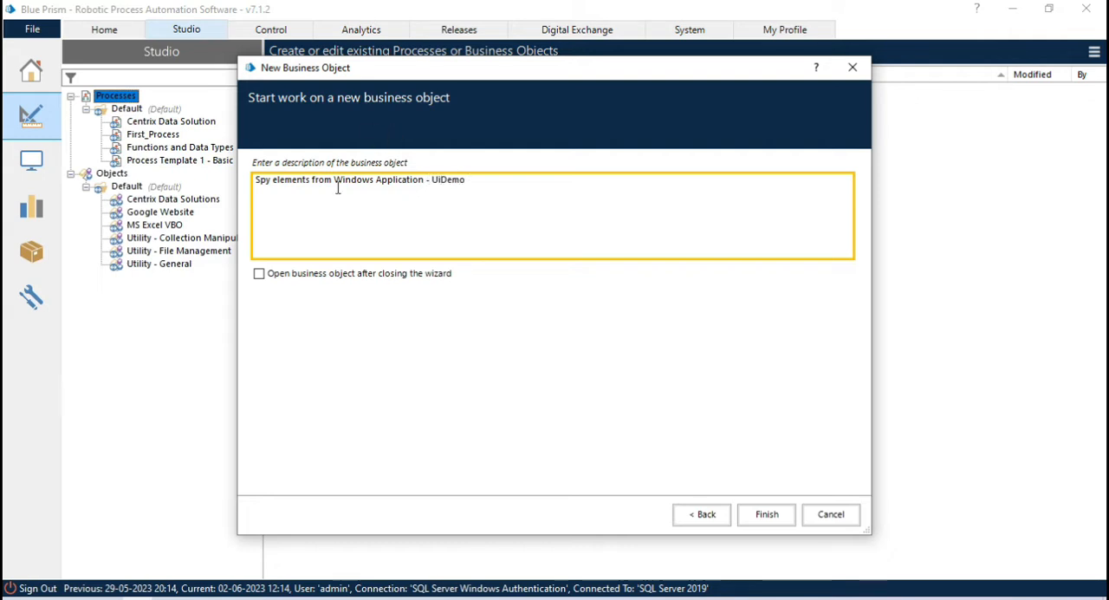
left_click(291, 275)
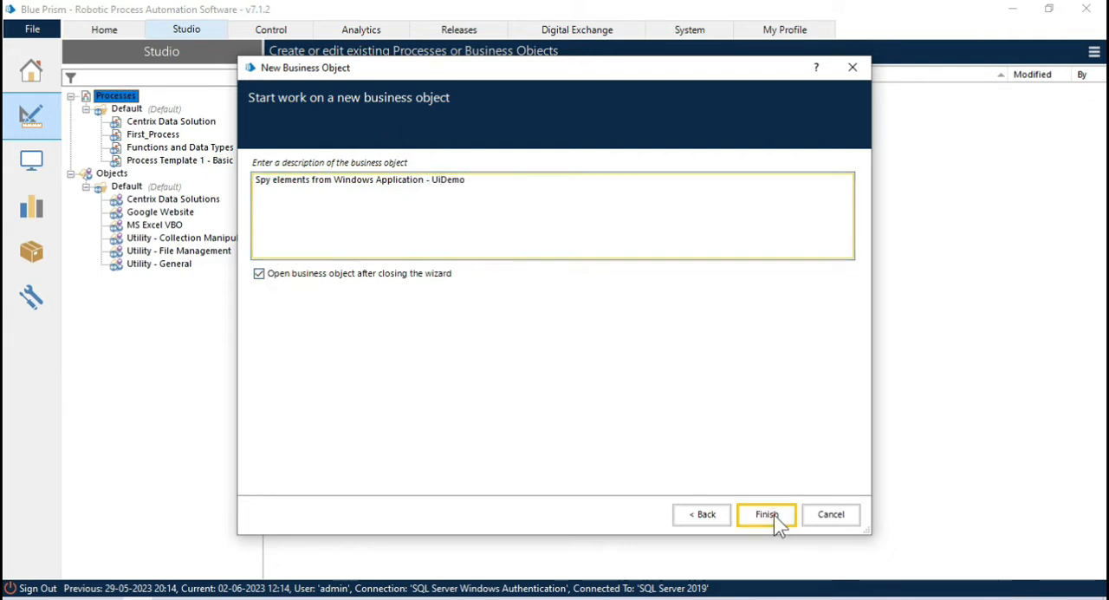
left_click(767, 516)
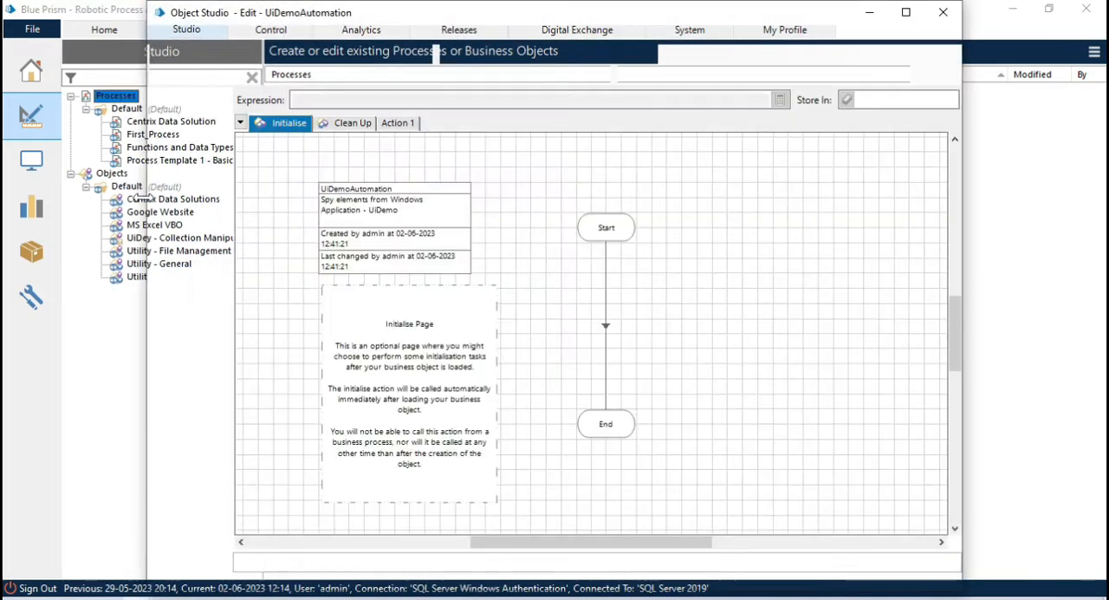
left_click(906, 12)
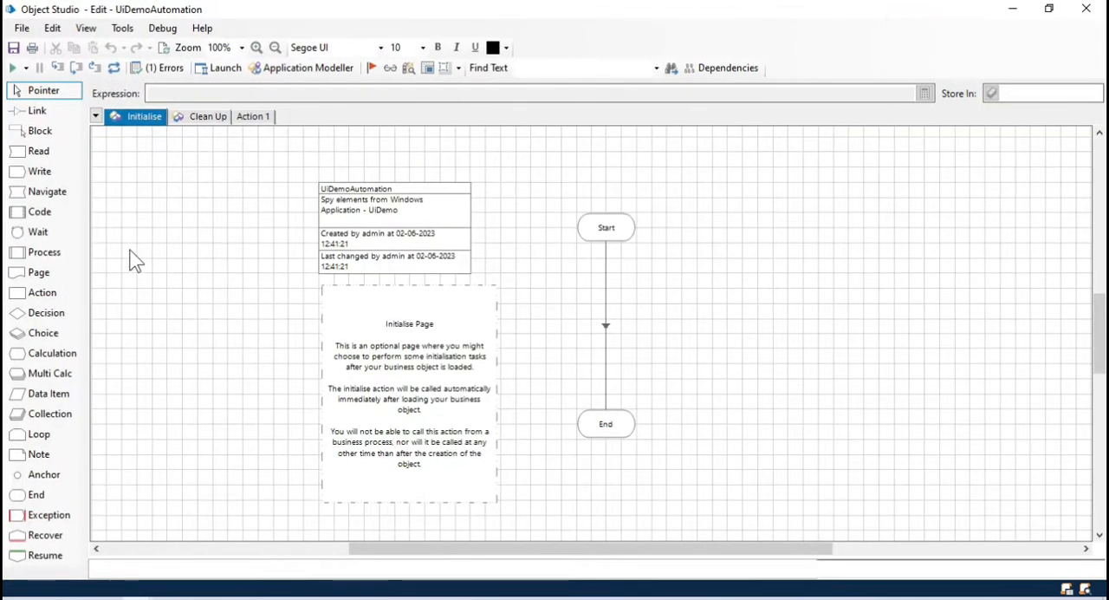
Step: Define a new application model for the object with the application name UiDemo Automation
left_click(310, 69)
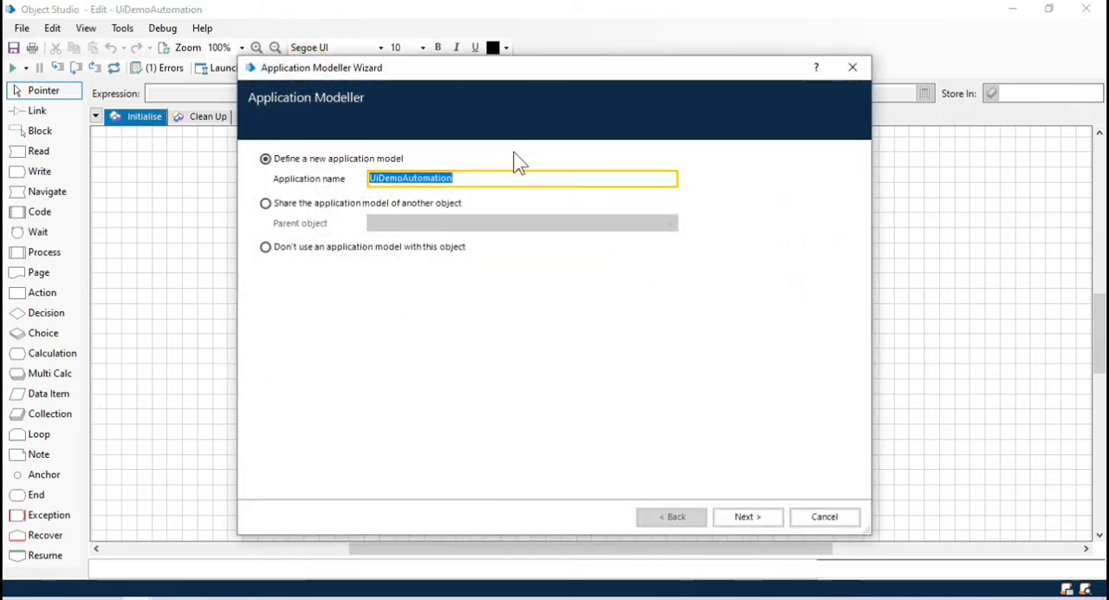
left_click_drag(420, 69, 446, 70)
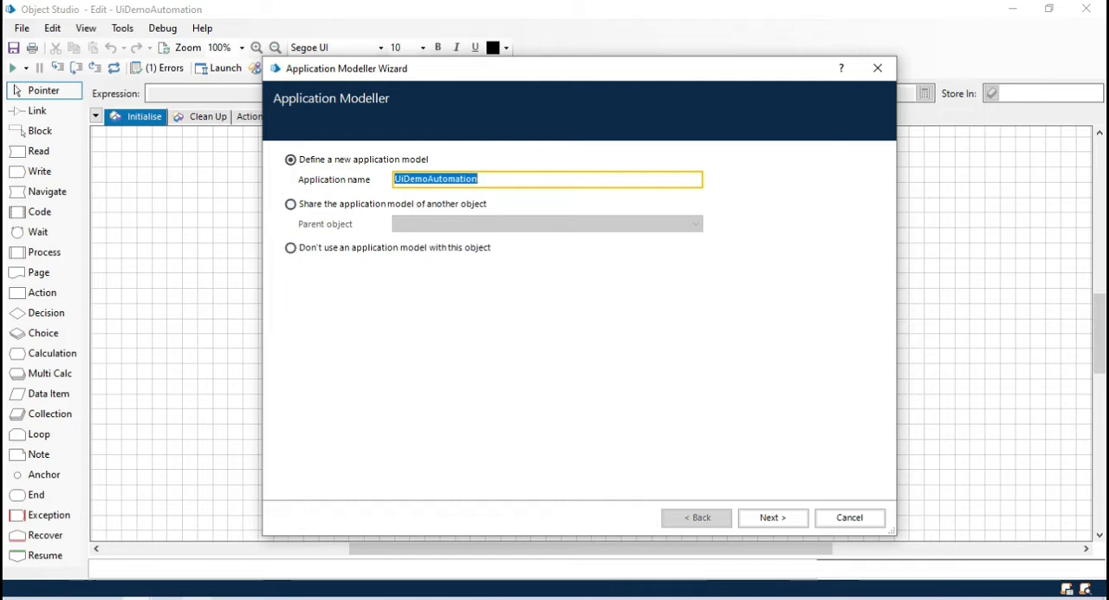
left_click_drag(528, 253, 455, 306)
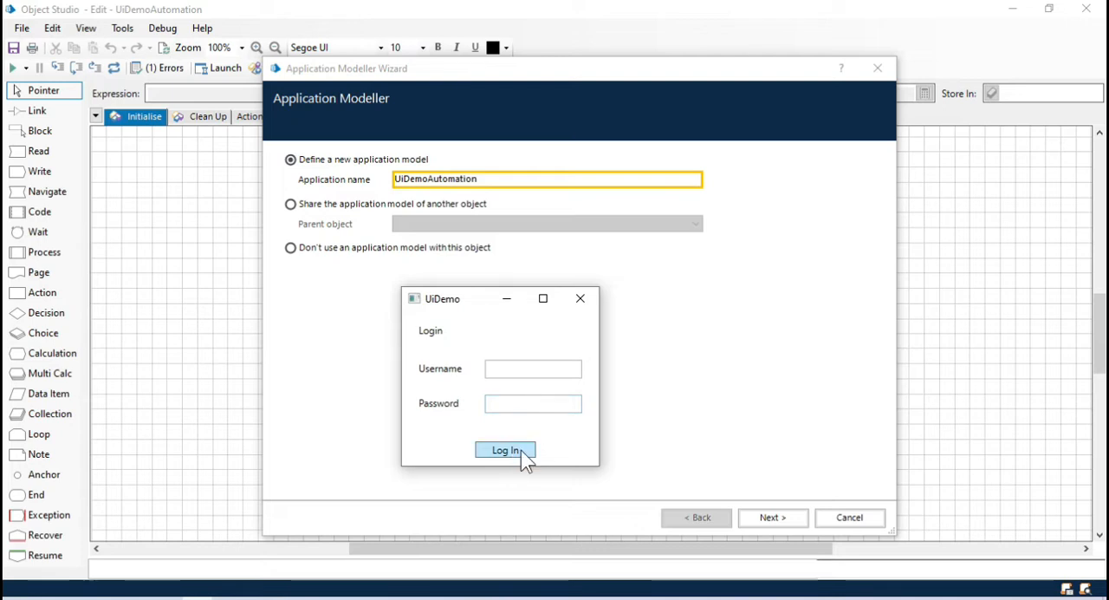
left_click(326, 294)
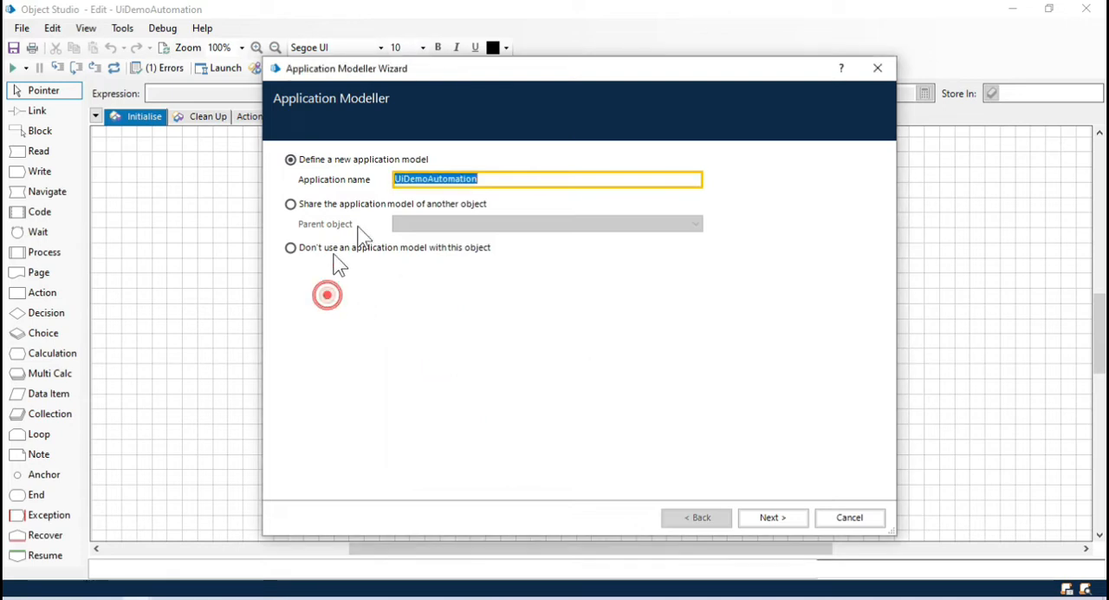
left_click(487, 177)
left_click(429, 179)
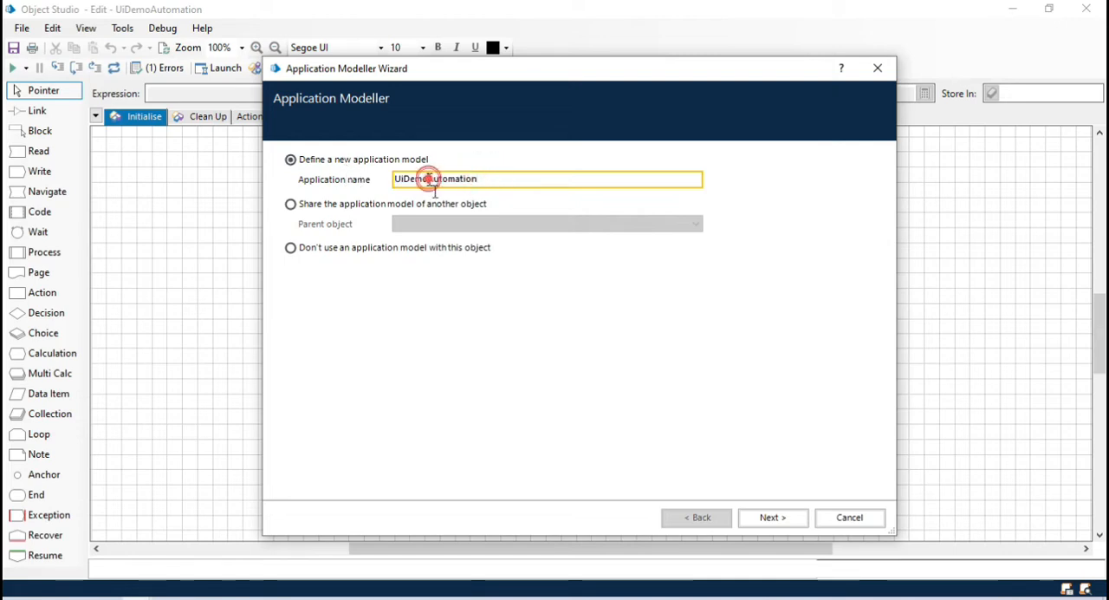
left_click(785, 520)
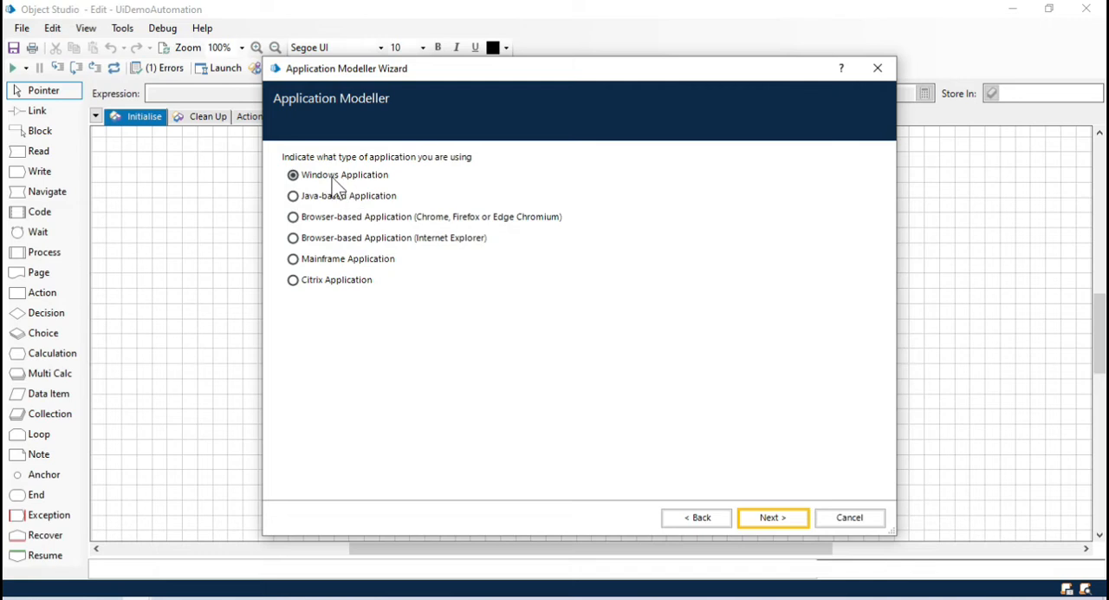
Step: Set the model's target to a Windows application launched from an executable, using the UIDemo file in Downloads
left_click(757, 520)
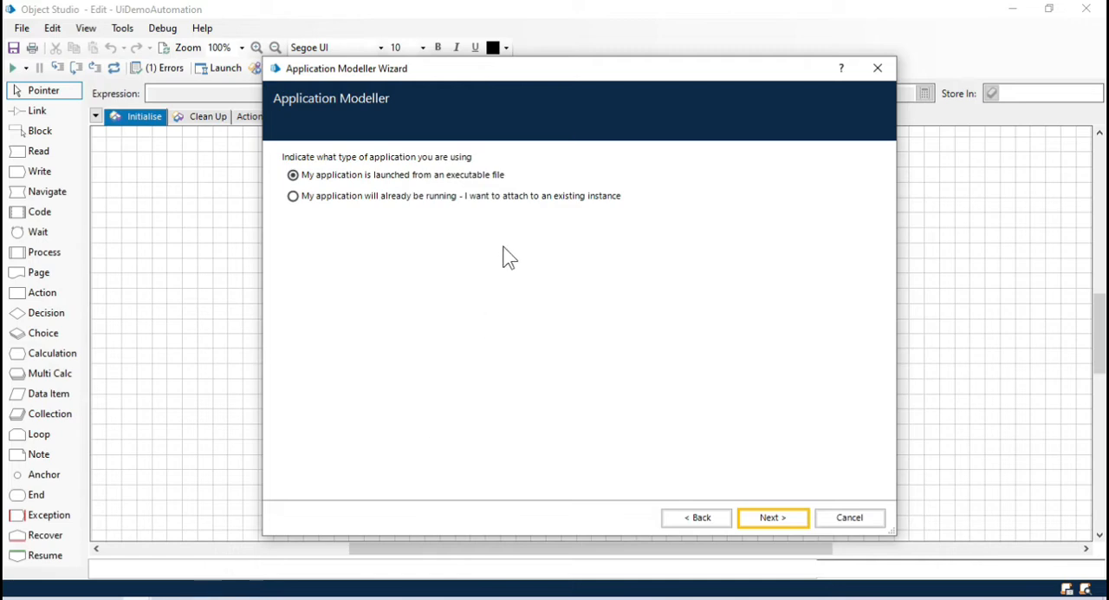
left_click(787, 519)
left_click(832, 176)
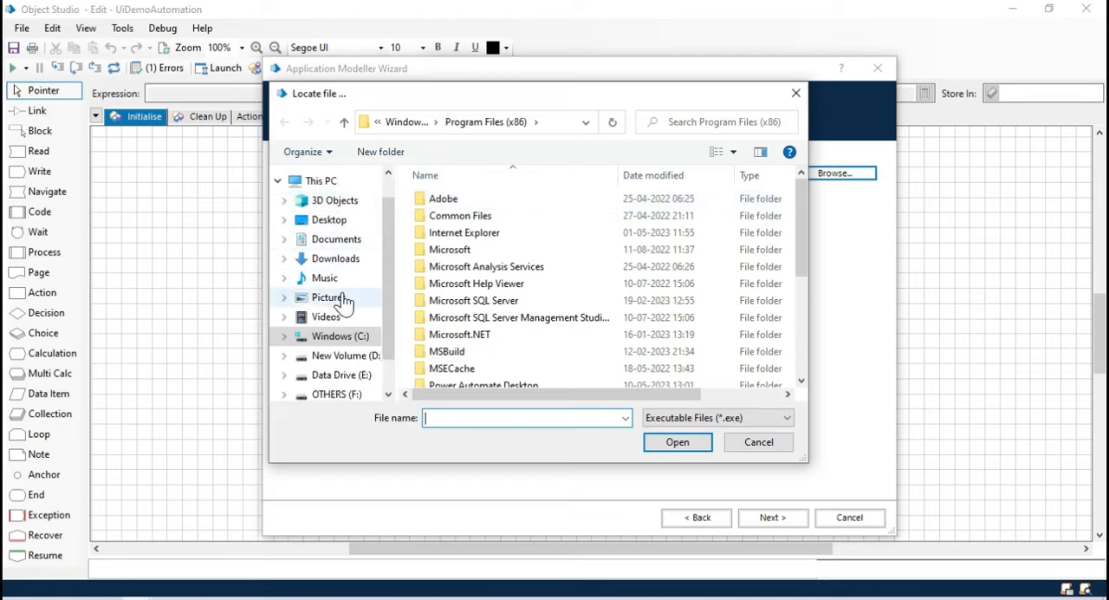
left_click(349, 260)
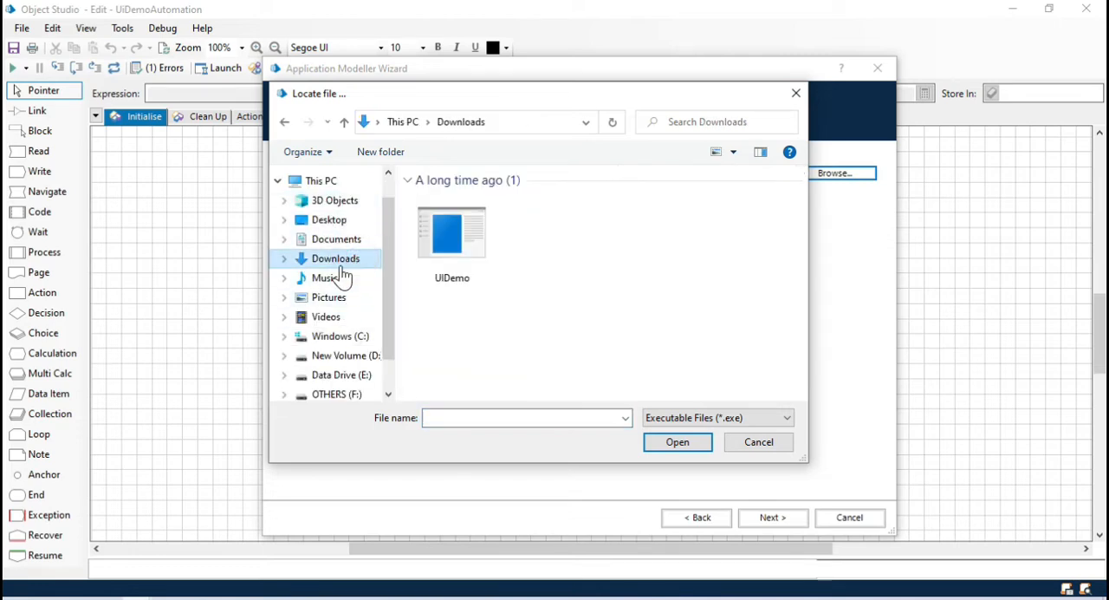
left_click(485, 252)
left_click(681, 445)
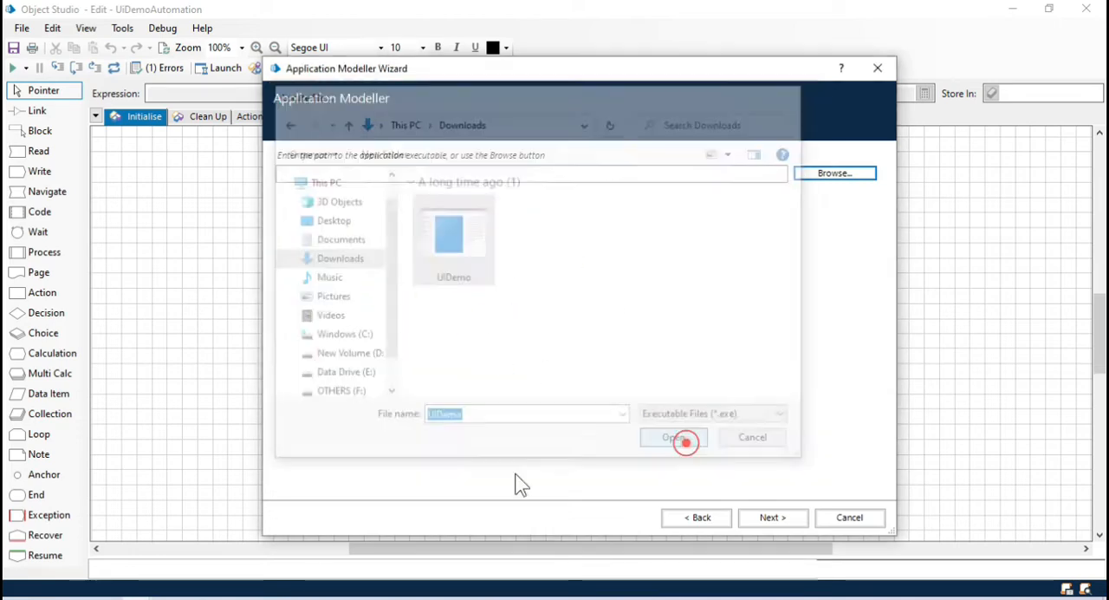
Step: Finish the wizard with blank parameters, working directory and options, invasive techniques disabled and Embedded (default) mode
left_click(775, 518)
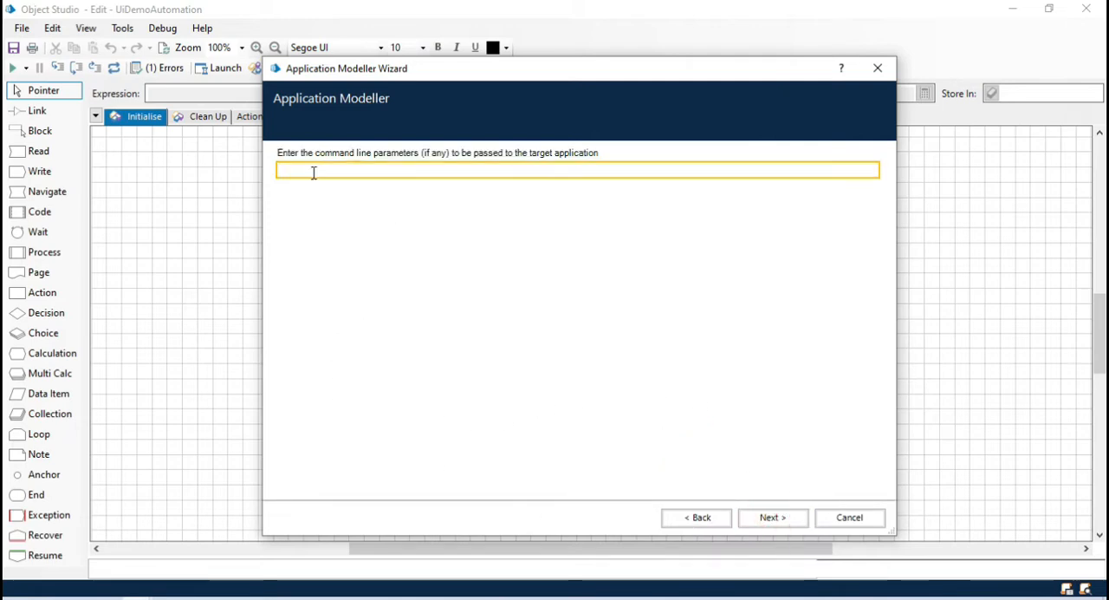
left_click(772, 518)
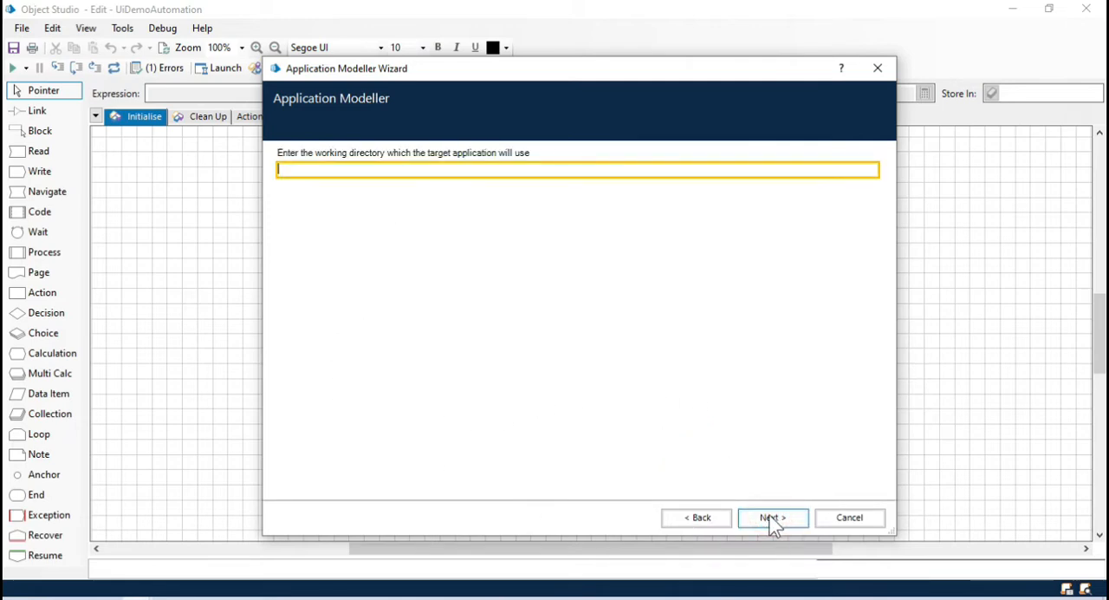
left_click(774, 517)
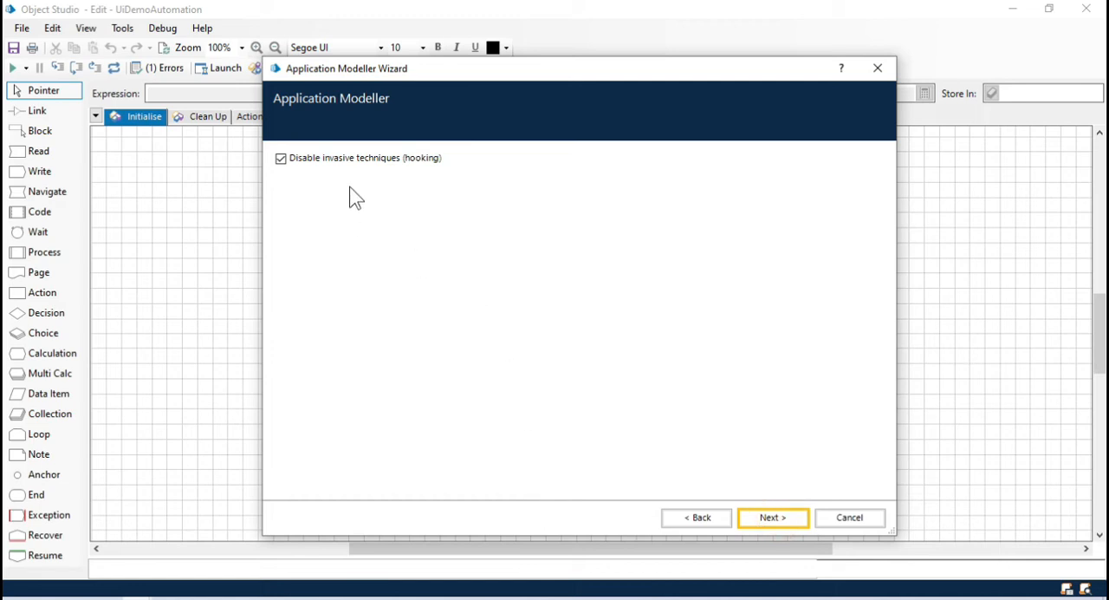
left_click(784, 520)
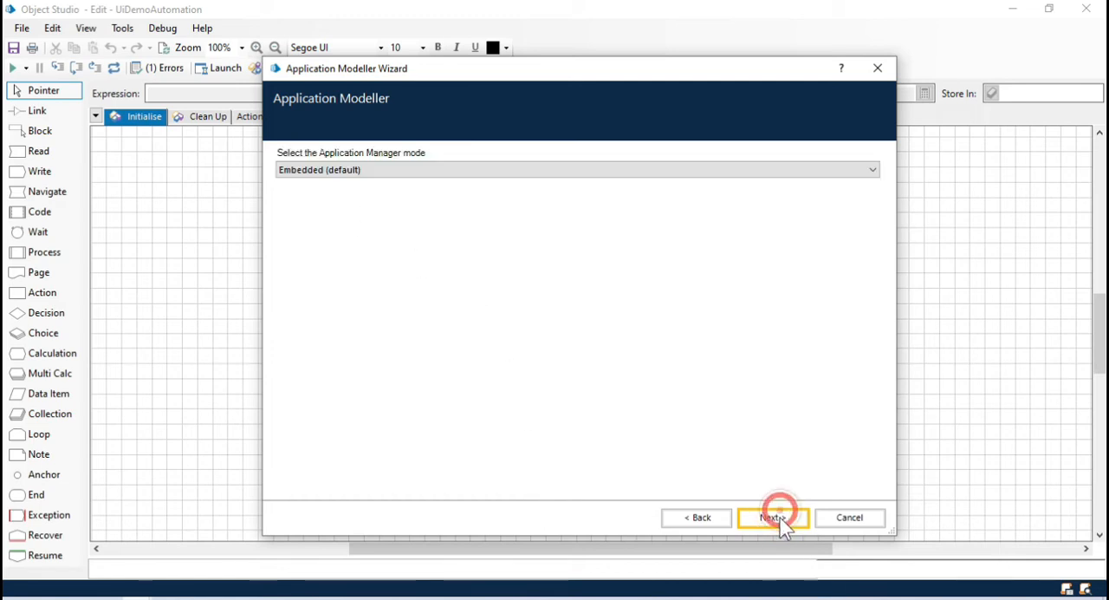
left_click(785, 519)
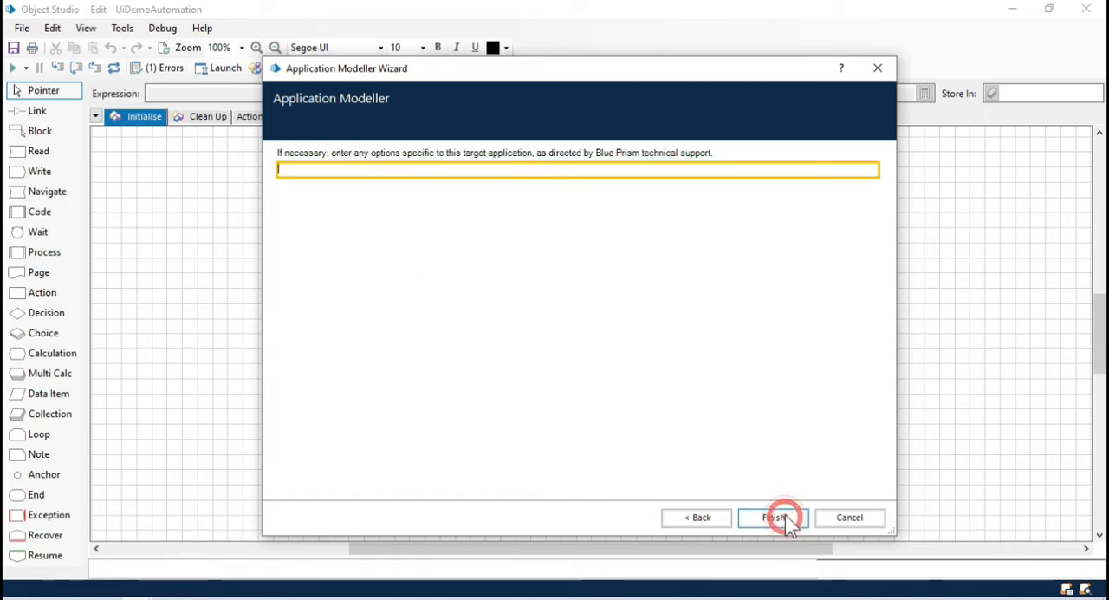
left_click(783, 520)
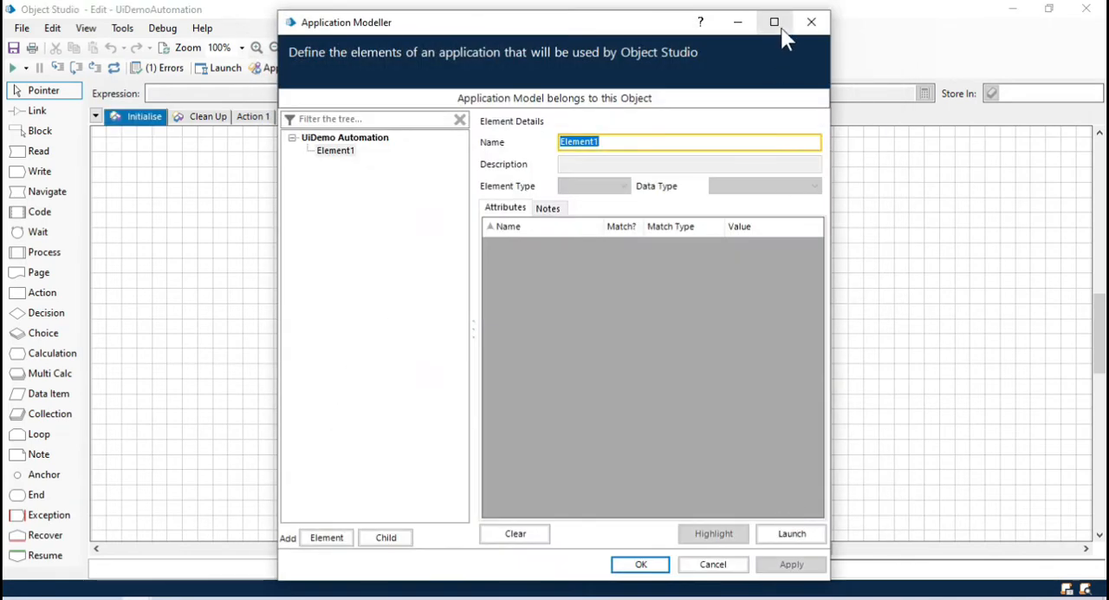
Step: Maximize the Application Modeller and rename the first element under UiDemo Automation as LoginPage
left_click(779, 24)
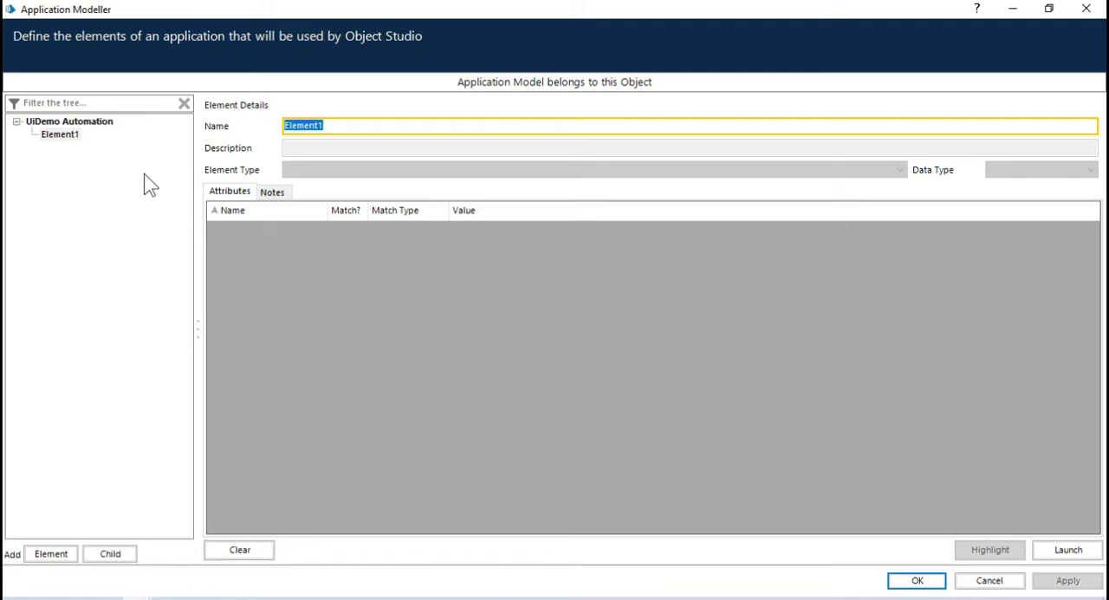
left_click(109, 174)
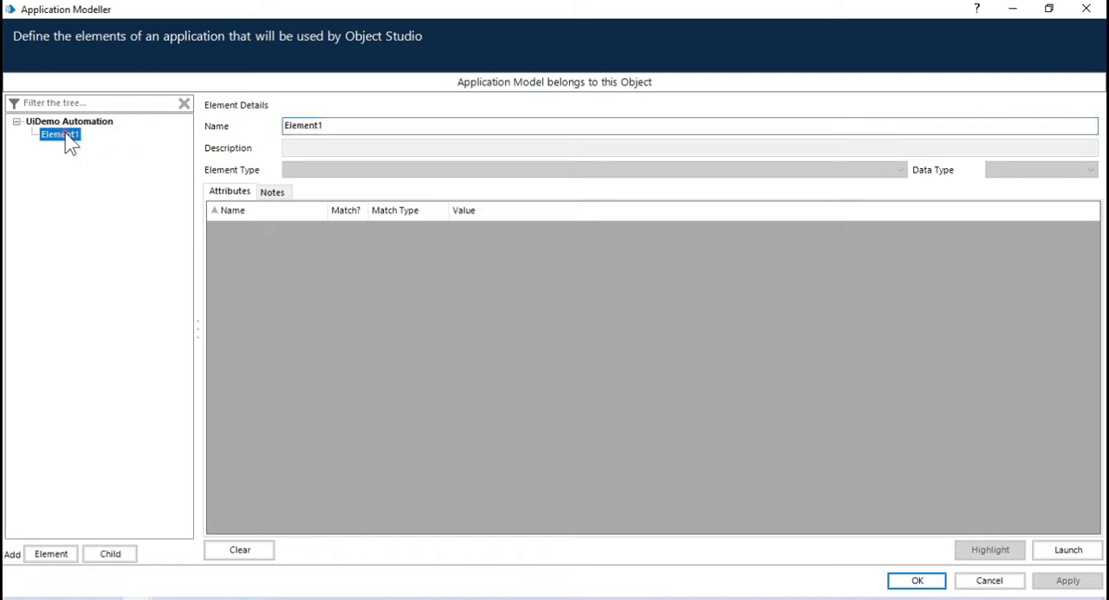
left_click(351, 126)
type("Home")
key("BackSpace")
key("BackSpace")
key("BackSpace")
key("BackSpace")
key("BackSpace")
type("LgoginPage")
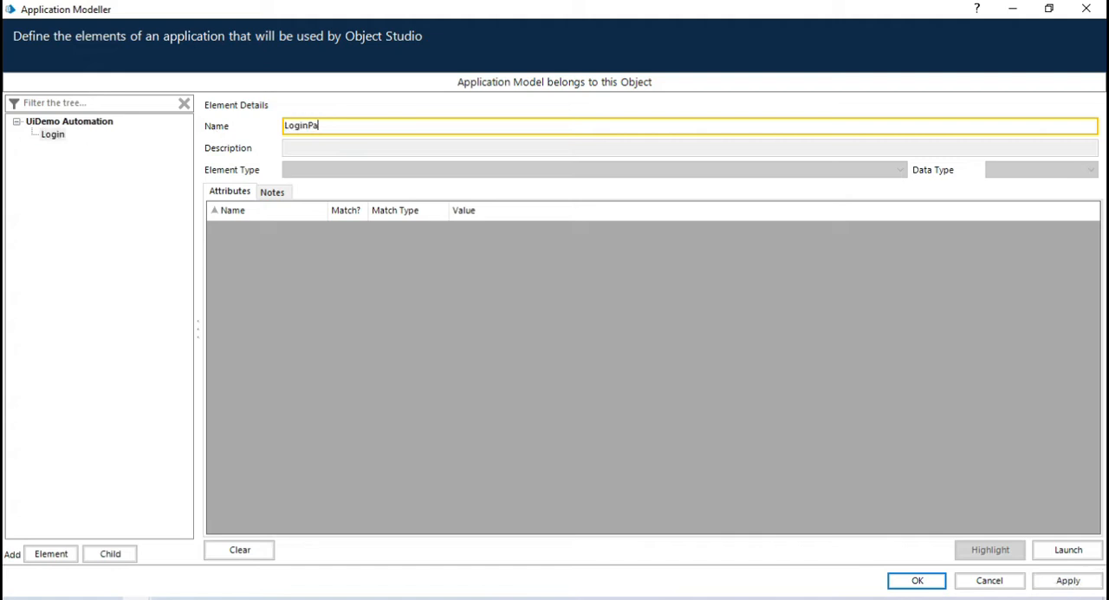
key("Return")
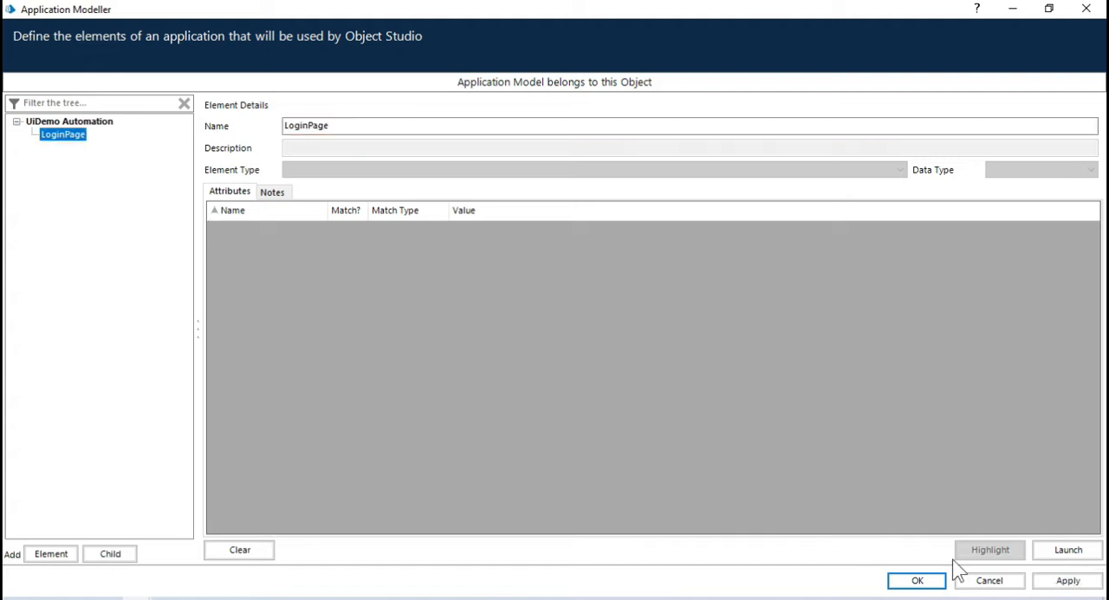
Step: Launch UiDemo from the Application Modeller and arrange both windows side by side, widening the modeller
left_click(1079, 553)
left_click_drag(206, 147, 141, 78)
mouse_move(360, 26)
left_mouse_down()
mouse_move(386, 29)
mouse_move(369, 27)
left_mouse_up()
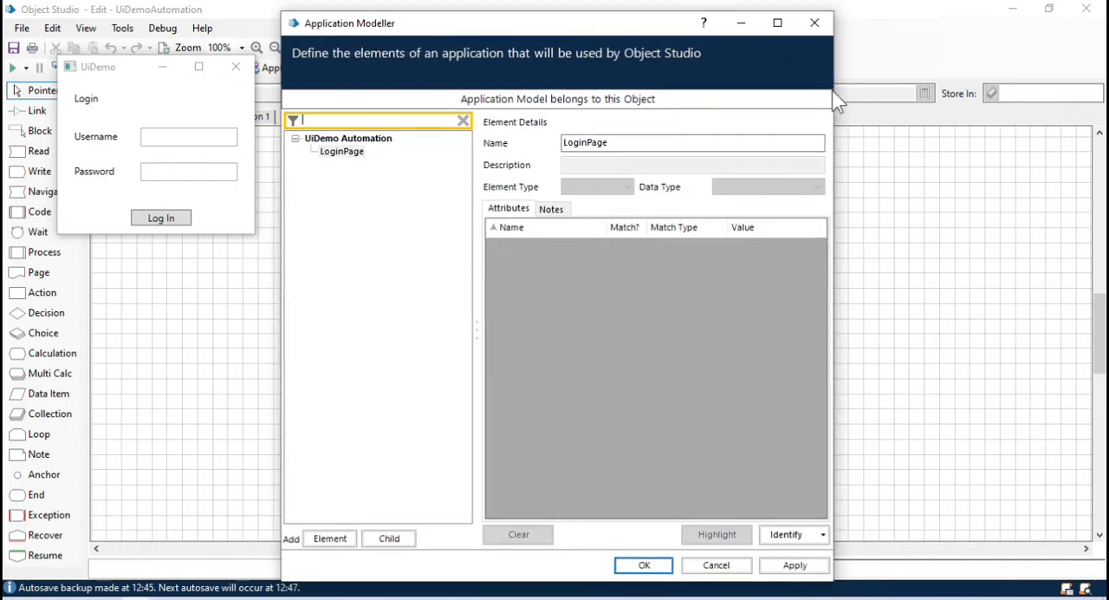
left_click_drag(833, 99, 1003, 101)
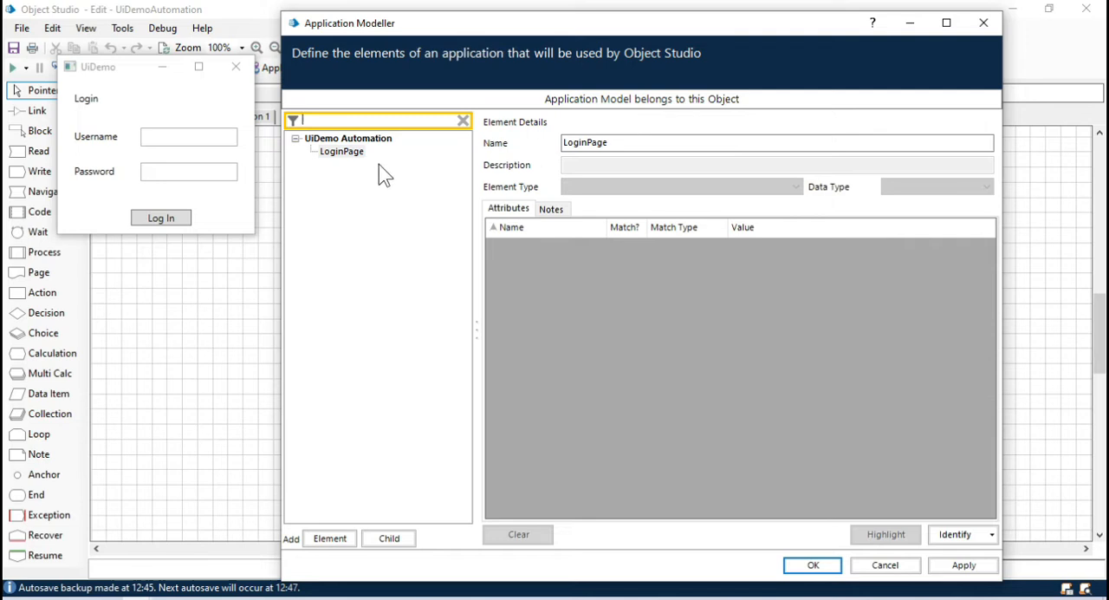
Step: Add a child element under LoginPage and name it UsernameTextbox
left_click(345, 152)
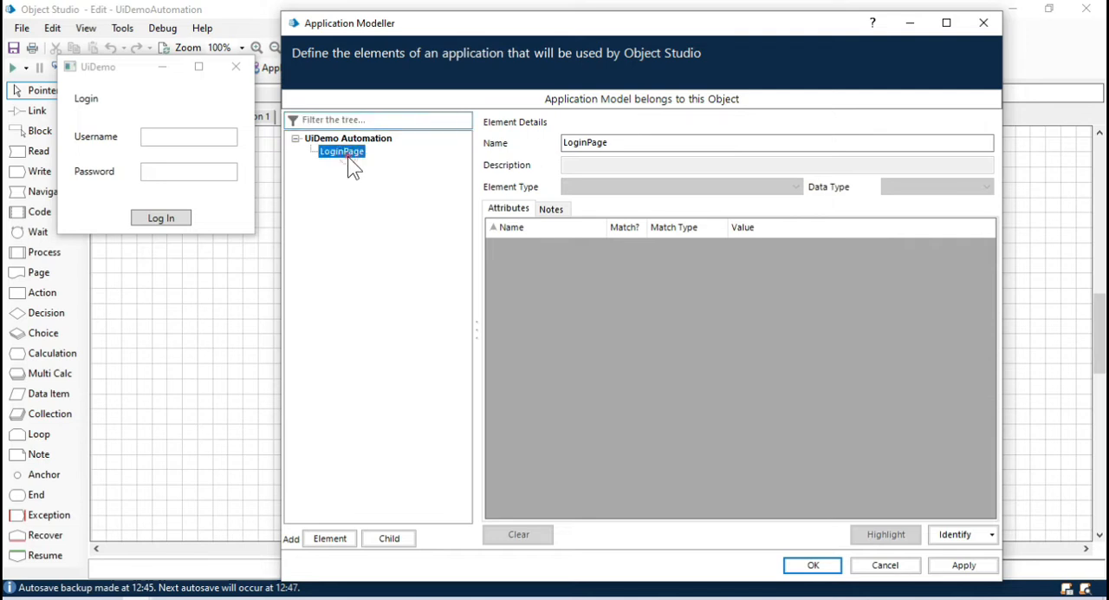
left_click(397, 539)
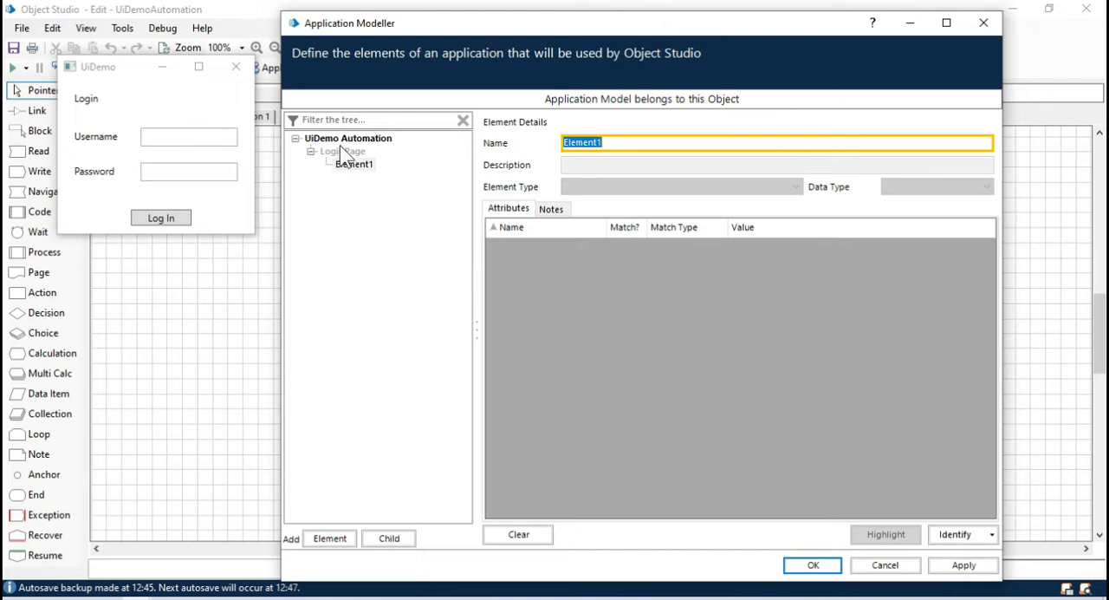
left_click(357, 164)
left_click(631, 142)
key("BackSpace")
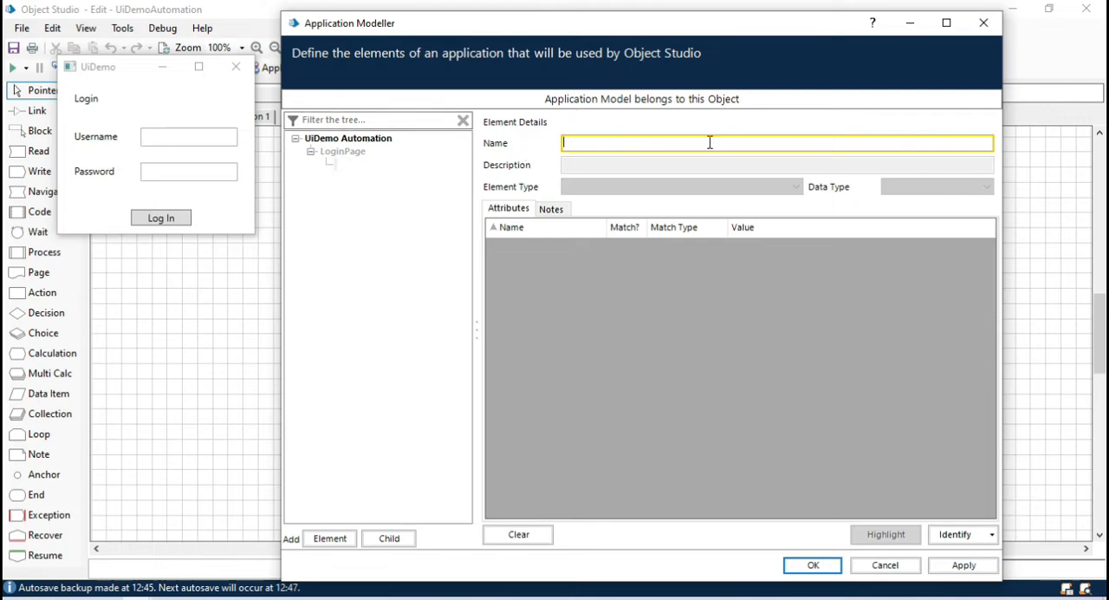
type("UsernameTextbox")
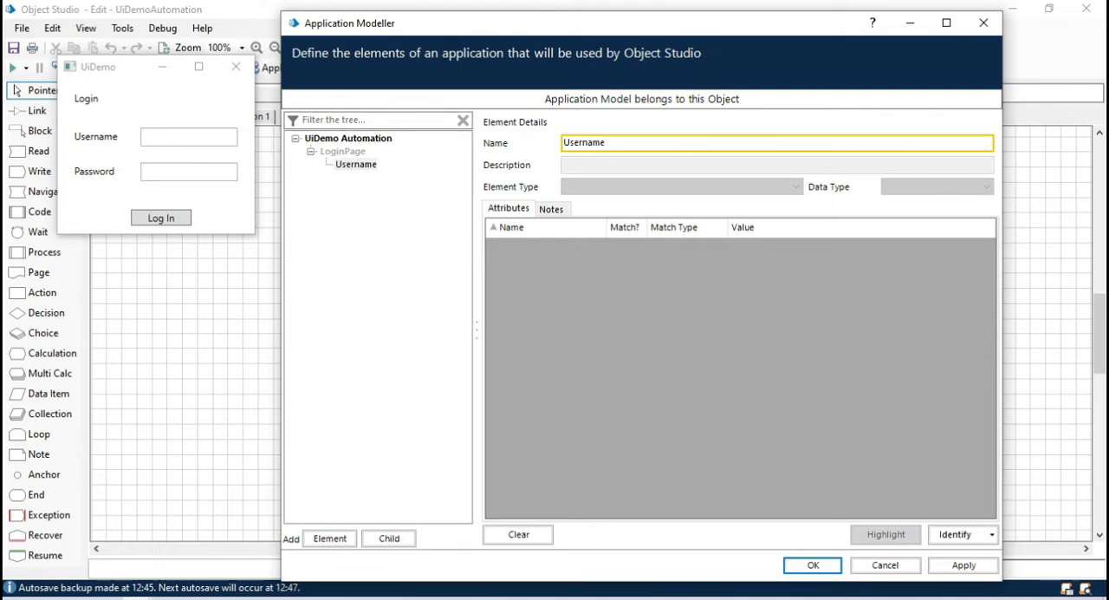
Step: Identify UsernameTextbox by spying UiDemo's Username field in Accessibility mode
left_click(958, 534)
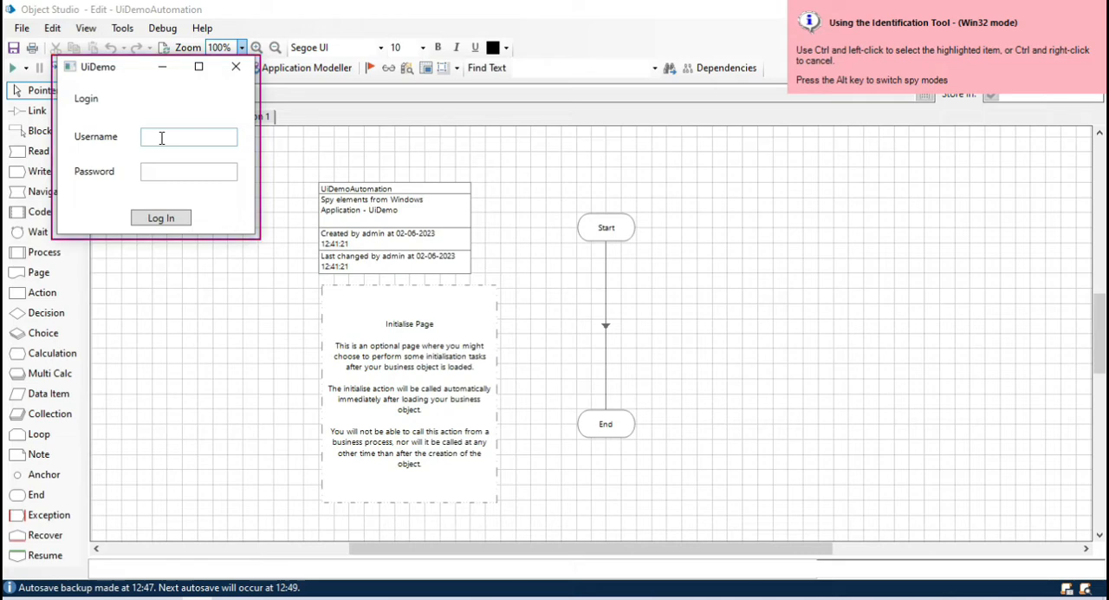
key("alt")
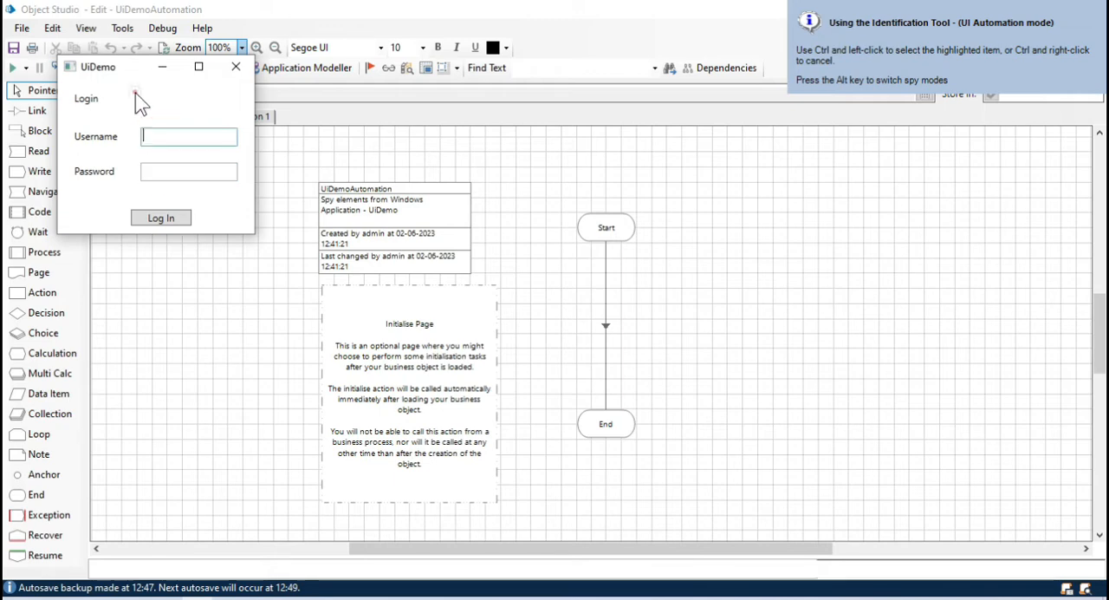
key("alt")
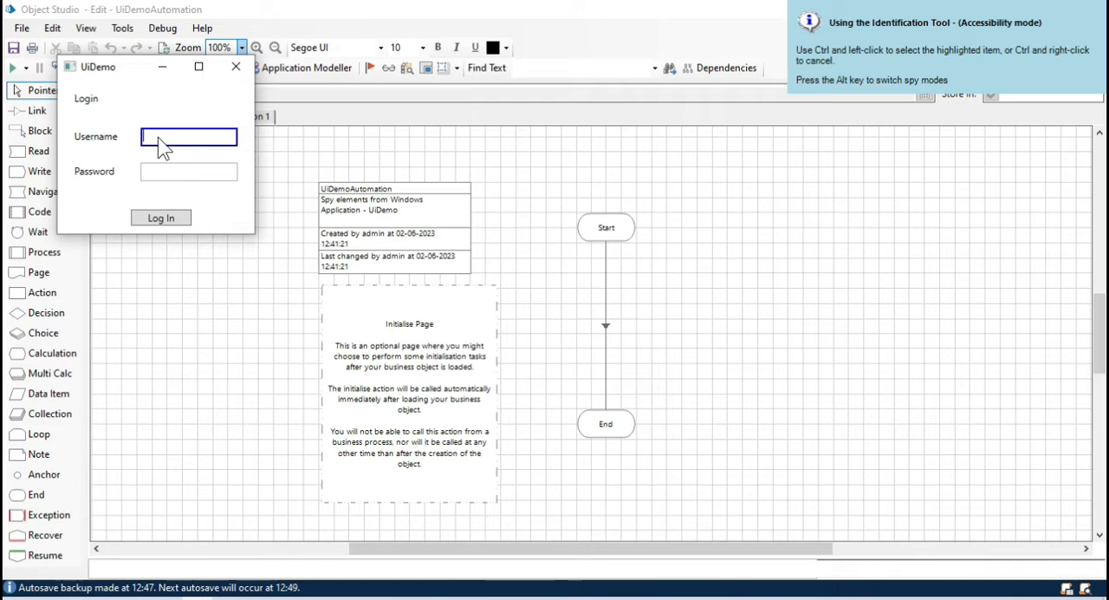
left_click(164, 148, "ctrl")
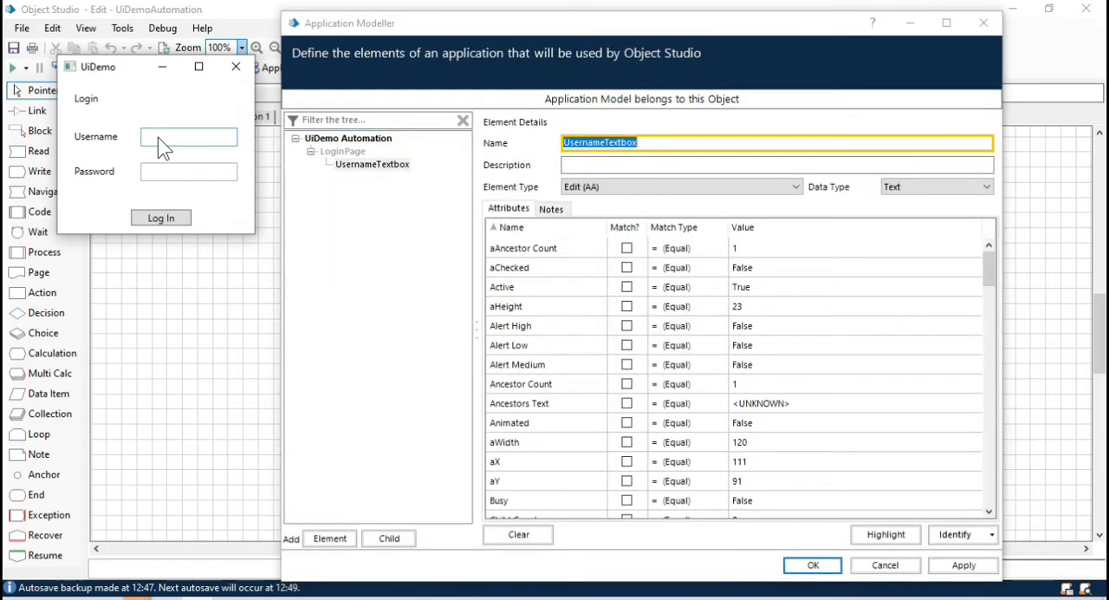
Step: Add another element beside UsernameTextbox under LoginPage and name it PasswordTextbox
left_click(396, 213)
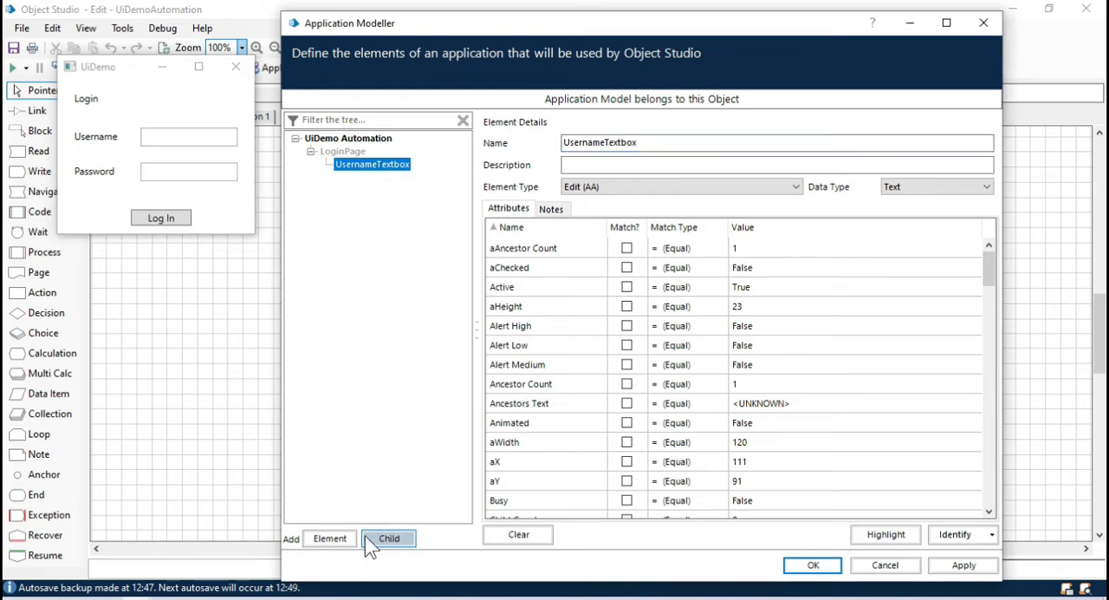
left_click(338, 545)
left_click(364, 178)
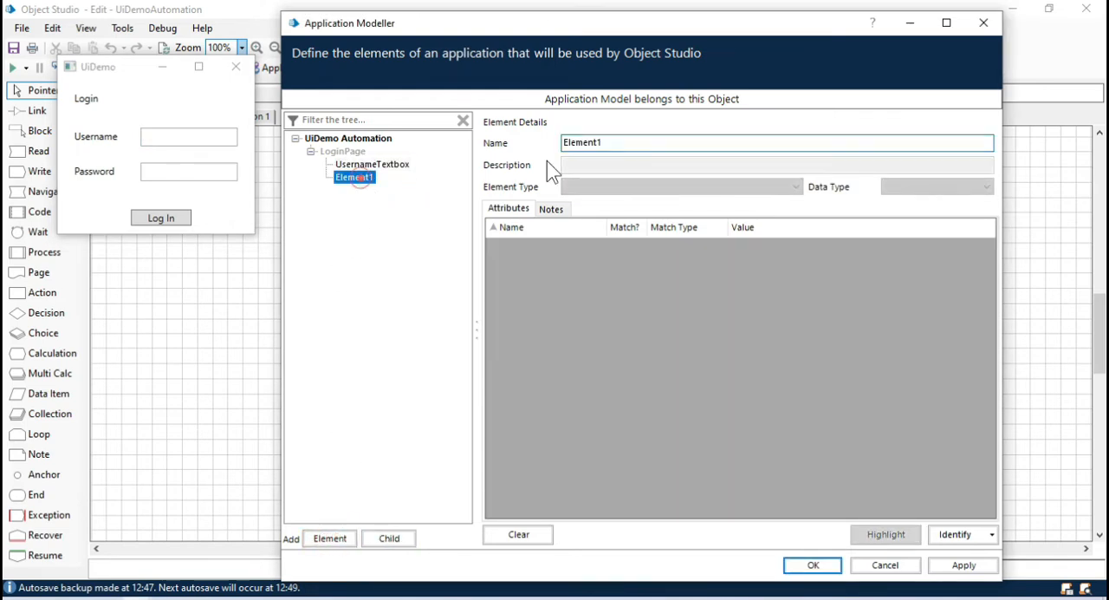
left_click(635, 143)
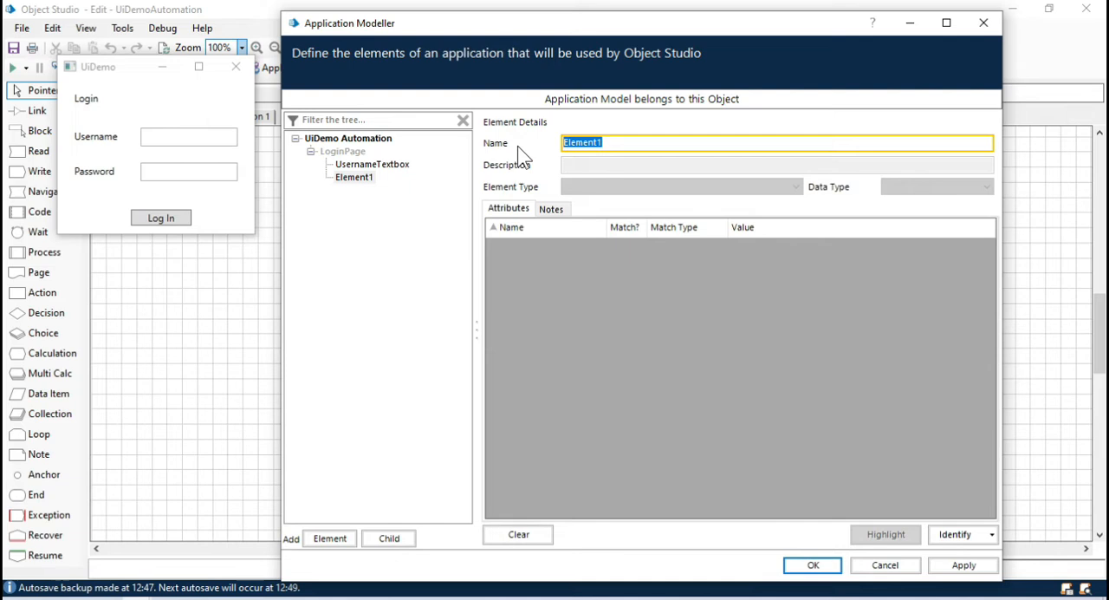
type("PasswordTextbox")
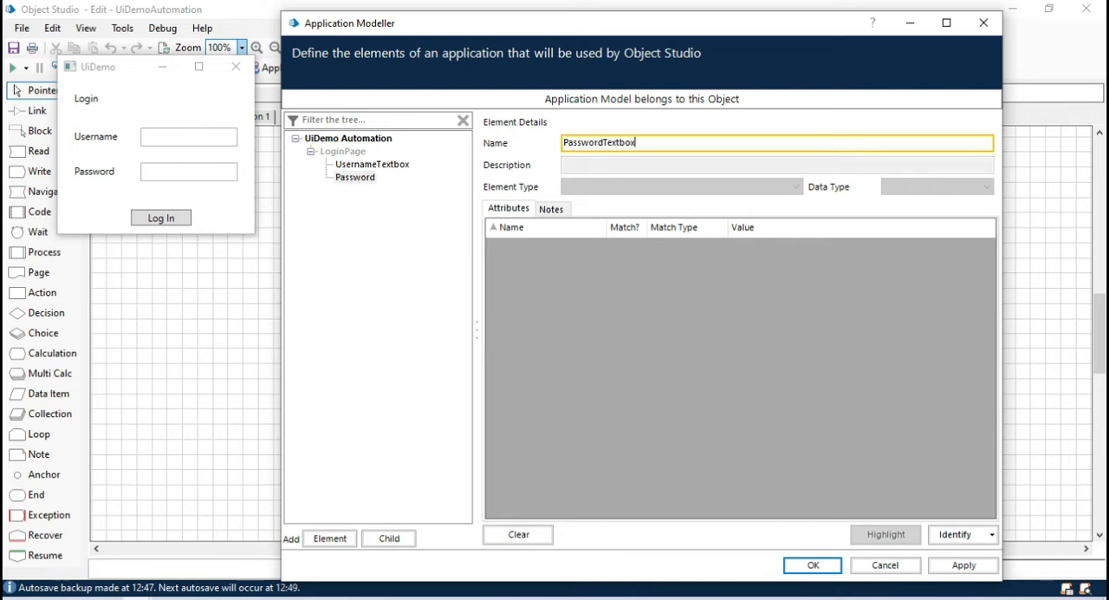
Step: Identify PasswordTextbox by spying UiDemo's Password field in Accessibility mode
left_click(957, 537)
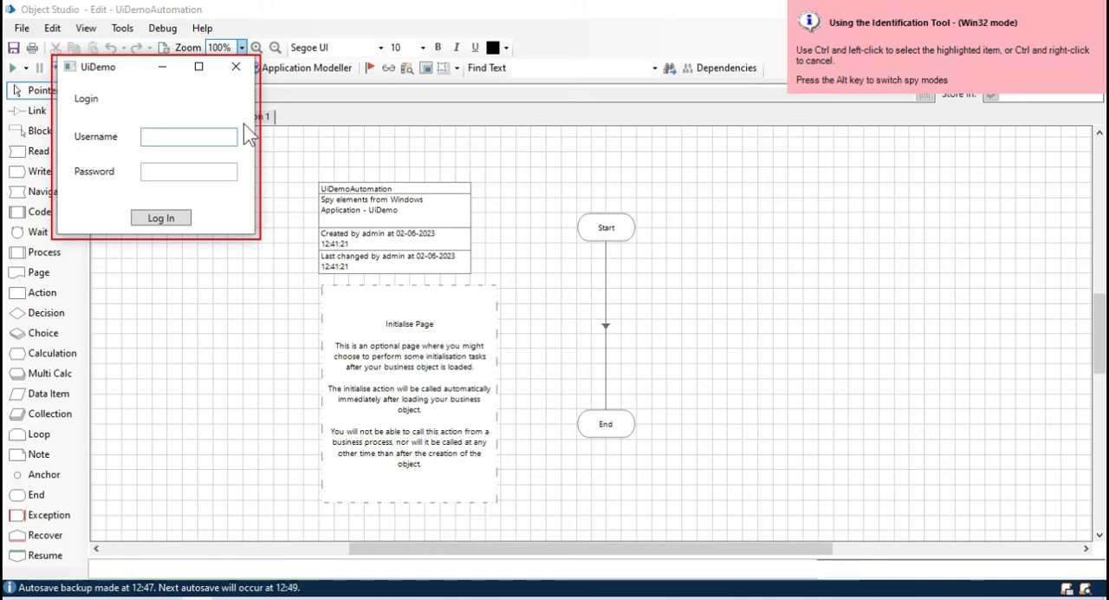
key("alt")
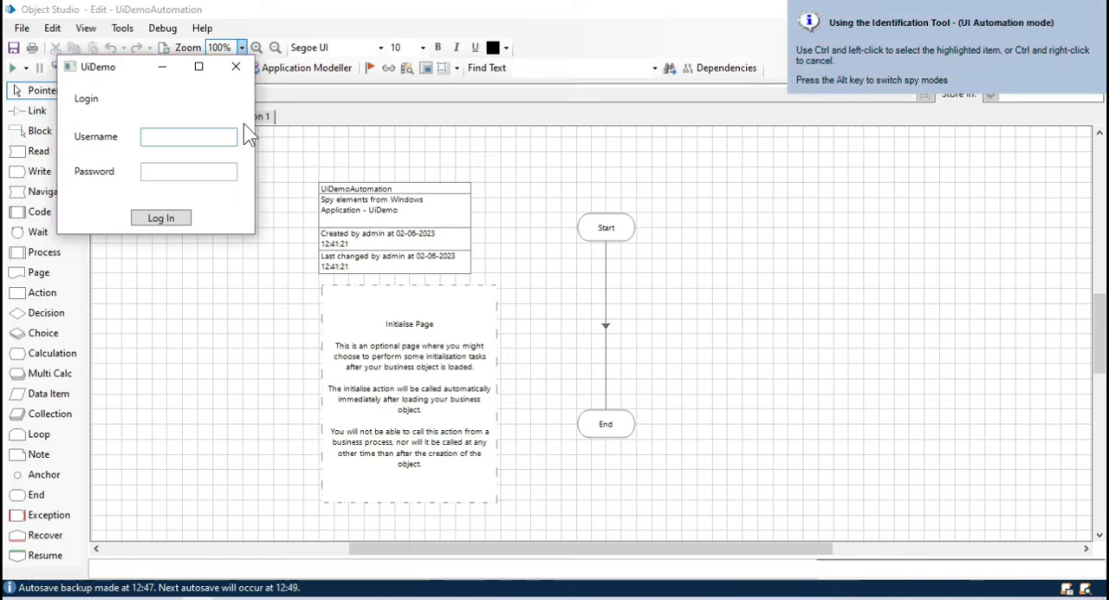
key("alt")
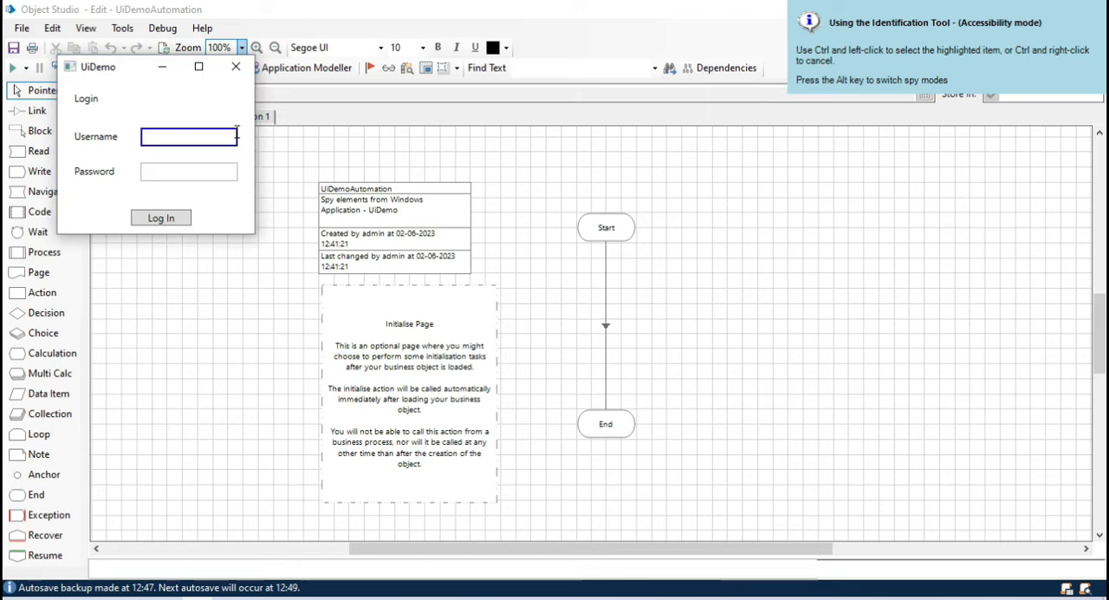
left_click(156, 173, "ctrl")
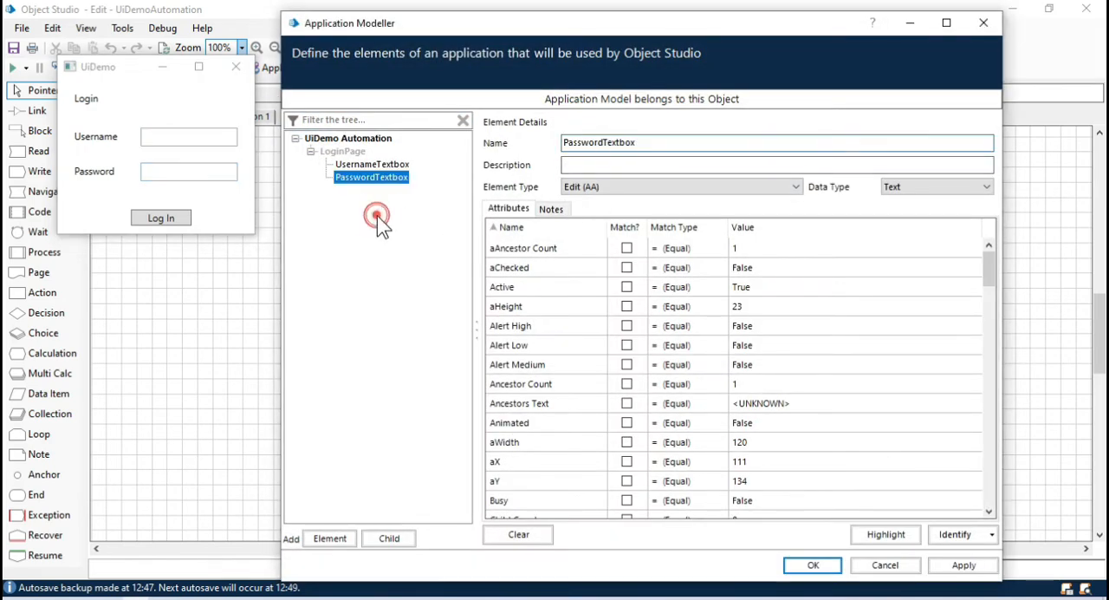
Step: Add a third element under LoginPage, at the same level as PasswordTextbox, and name it LoginBtn
left_click(329, 538)
left_click(354, 191)
left_click(611, 142)
key("BackSpace")
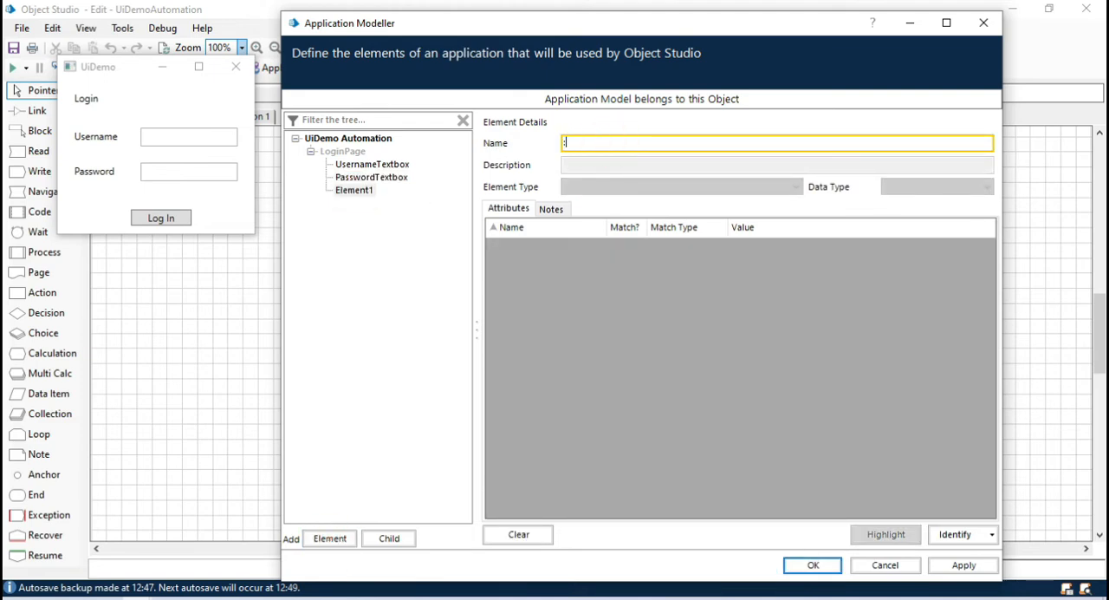
type("LoginBtn")
Step: Identify LoginBtn by spying UiDemo's Log In button in Accessibility mode
left_click(954, 534)
key("alt")
key("alt")
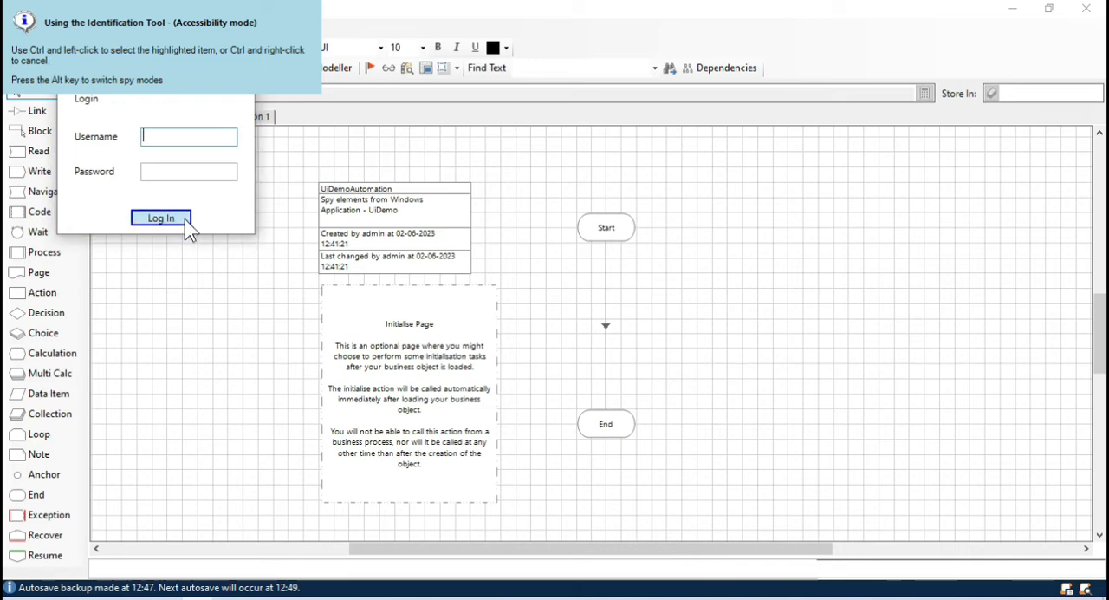
left_click(188, 227, "ctrl")
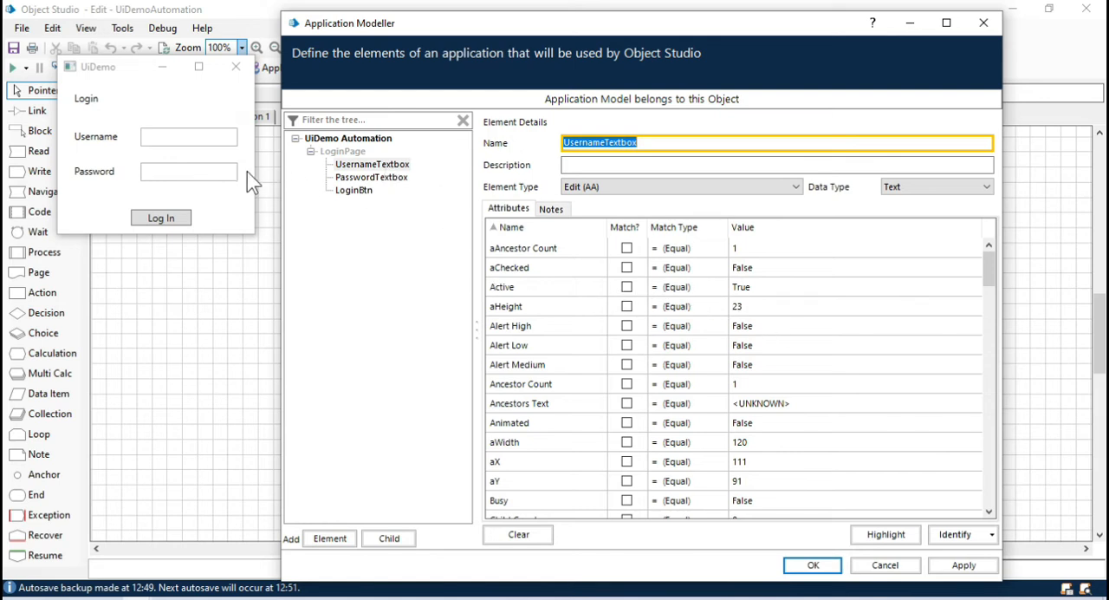
Step: Highlight UsernameTextbox, PasswordTextbox and LoginBtn in turn to check whether each matches a unique control, dismissing any message
left_click(371, 166)
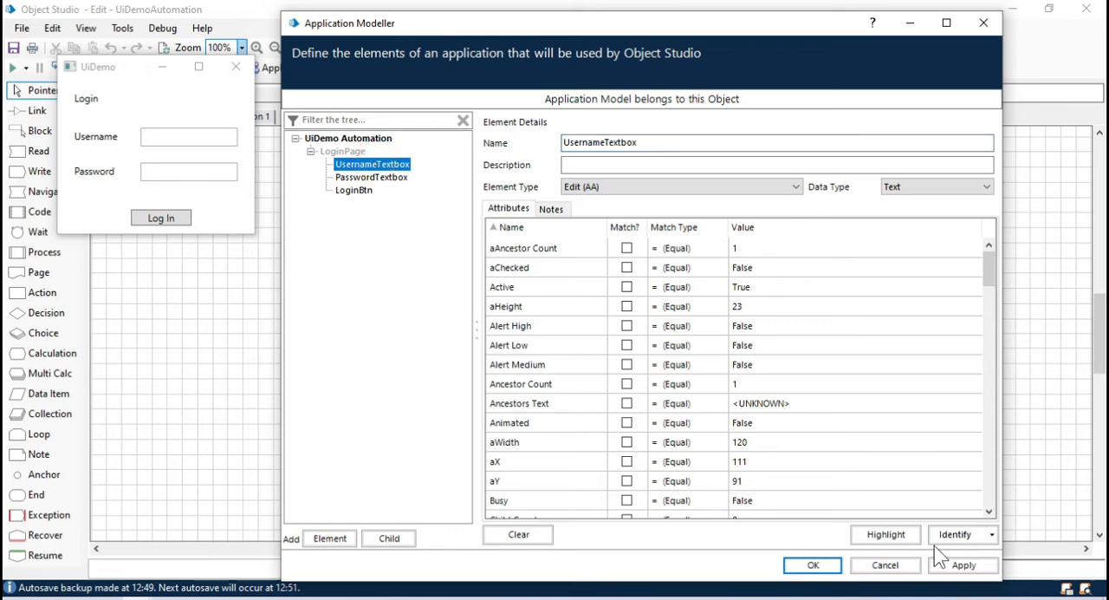
left_click(886, 534)
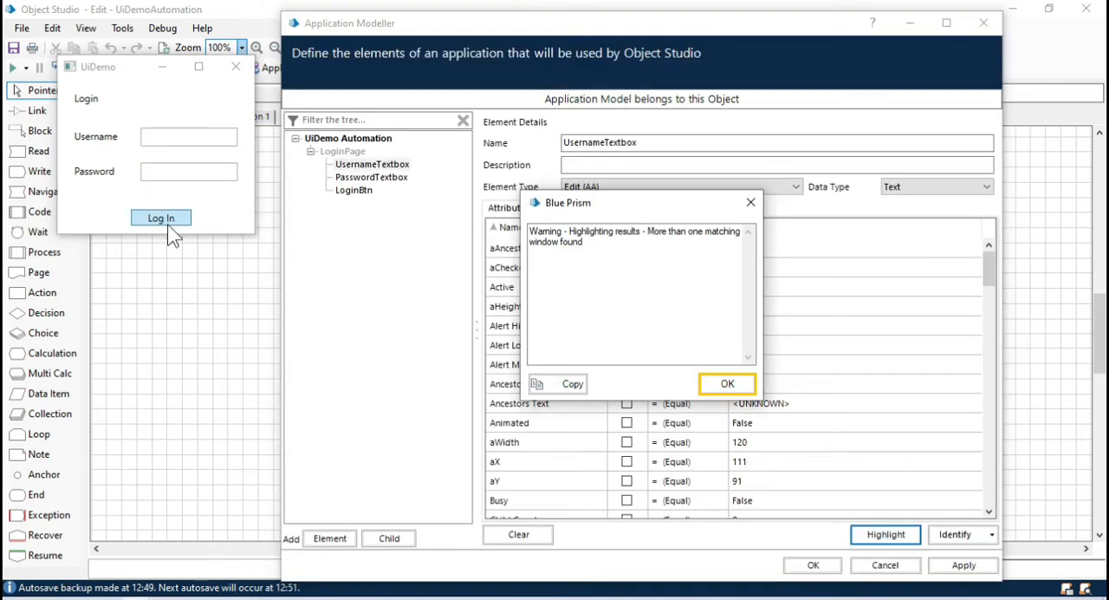
left_click(726, 384)
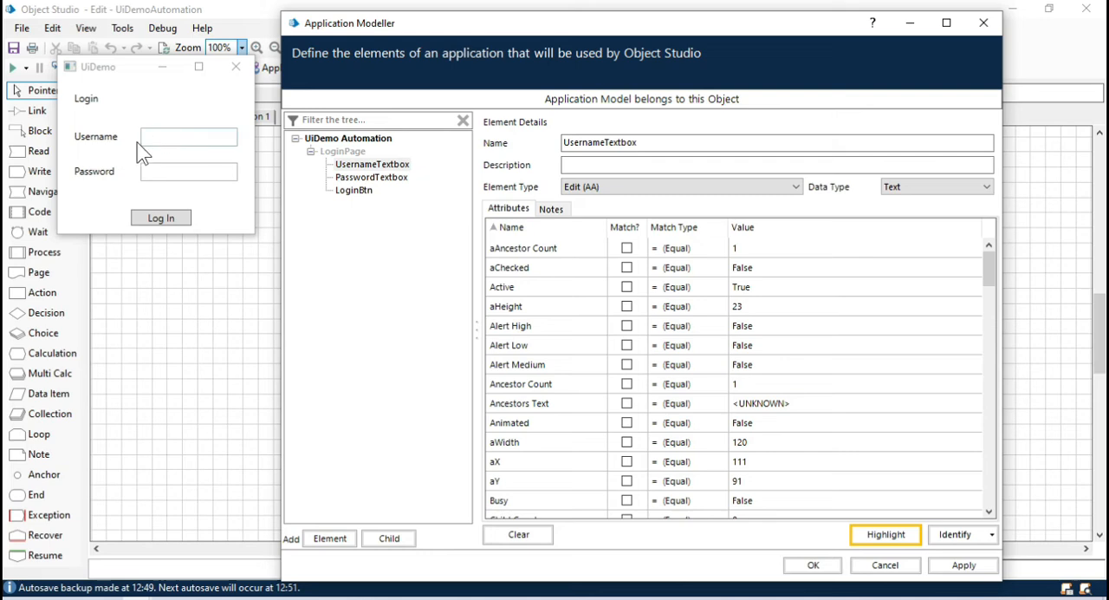
left_click(364, 177)
left_click(956, 535)
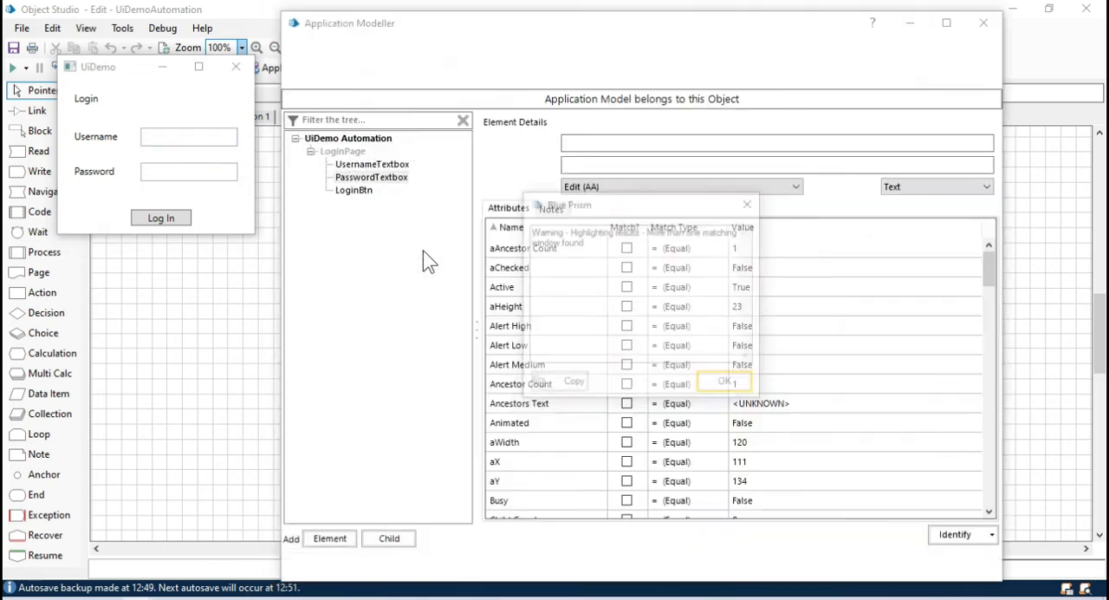
left_click(730, 385)
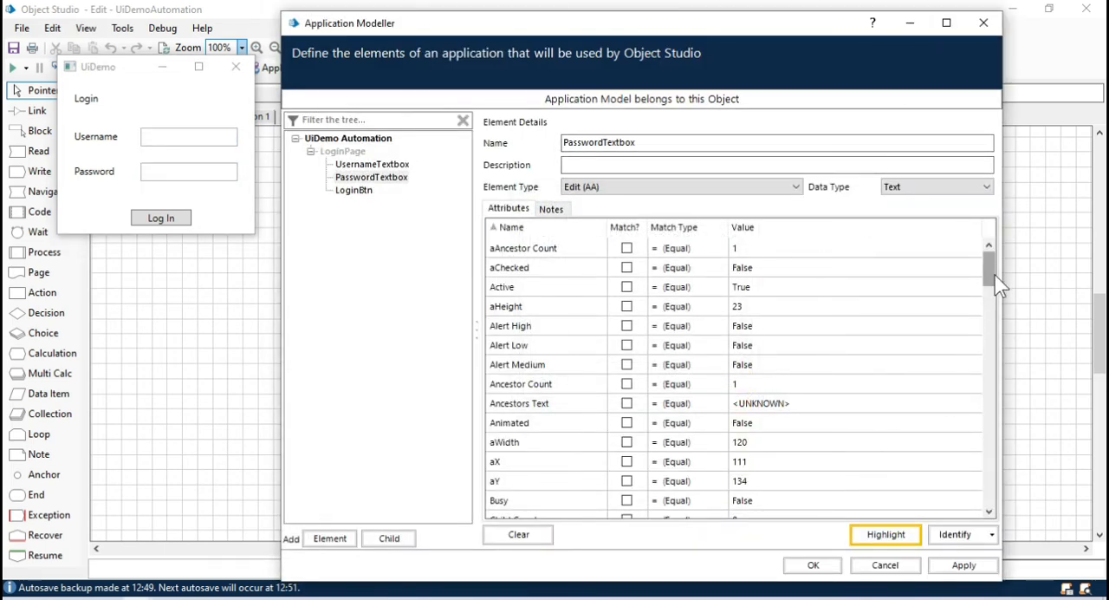
left_click(355, 191)
left_click(886, 534)
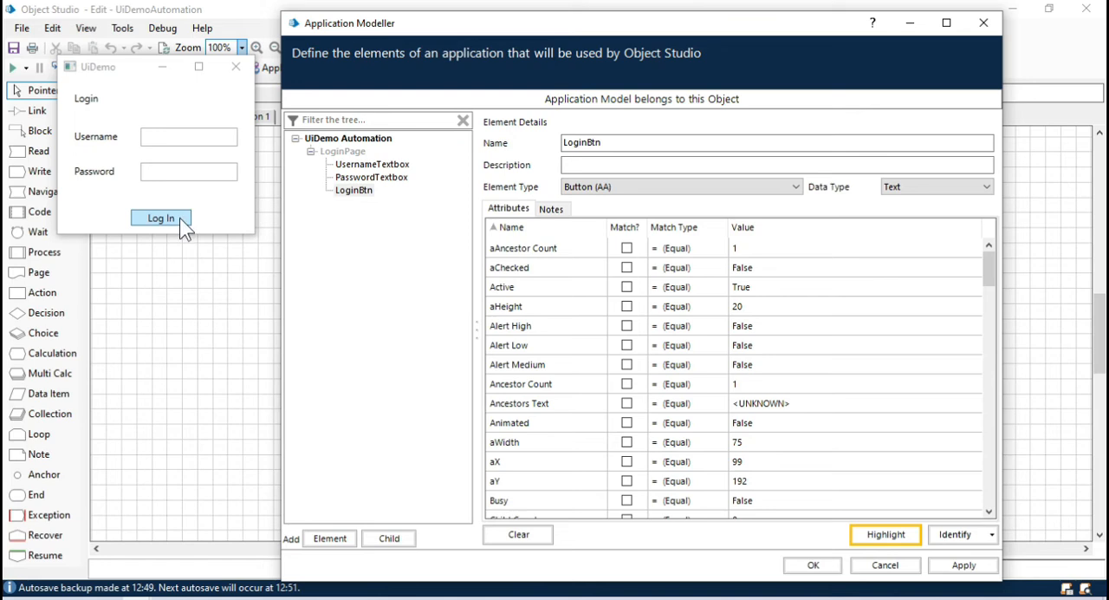
Step: Compare the attribute values of UsernameTextbox and PasswordTextbox, especially aY, to find what distinguishes the two fields
left_click(373, 165)
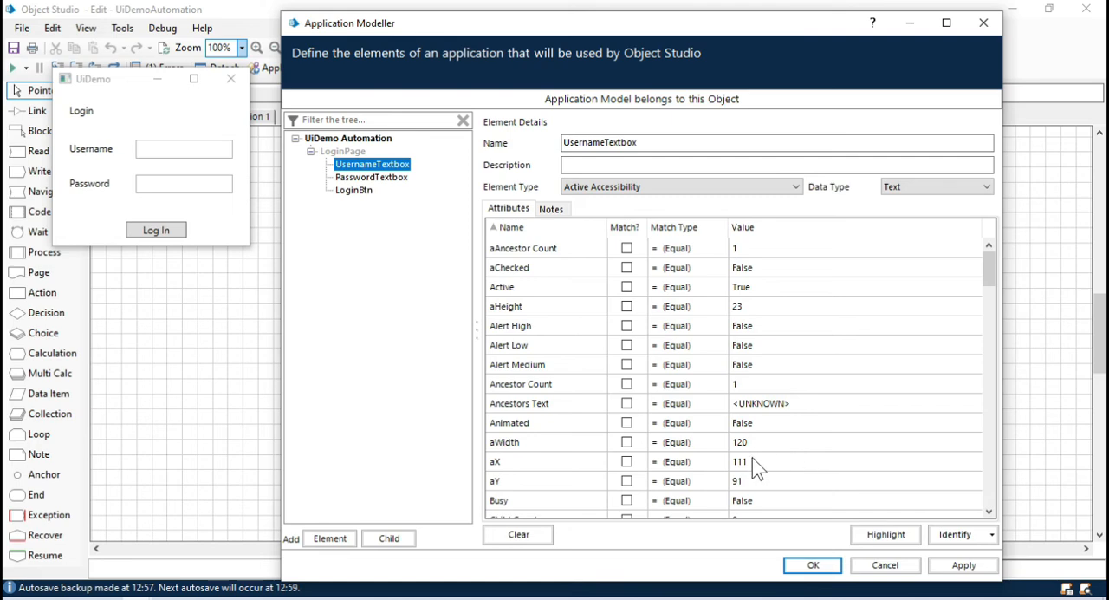
left_click(399, 179)
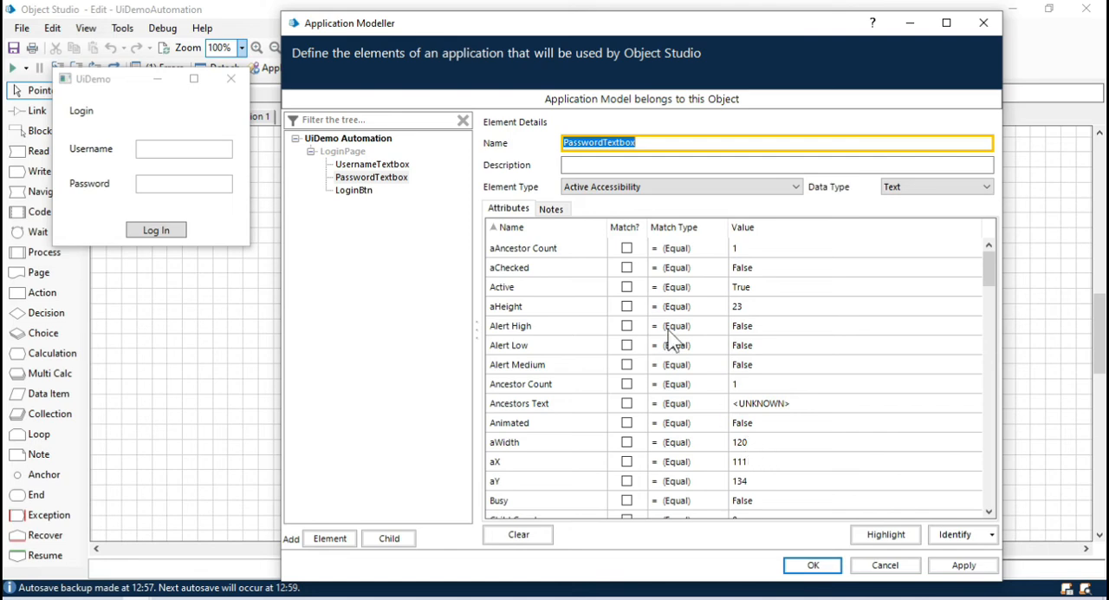
left_click(384, 164)
left_click(386, 179)
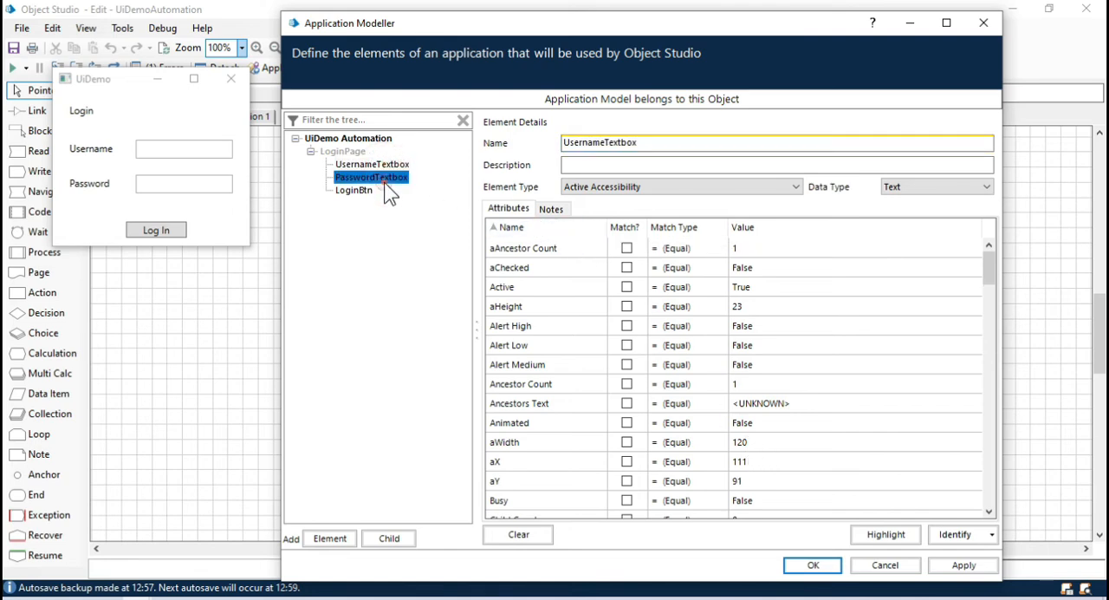
left_click(384, 163)
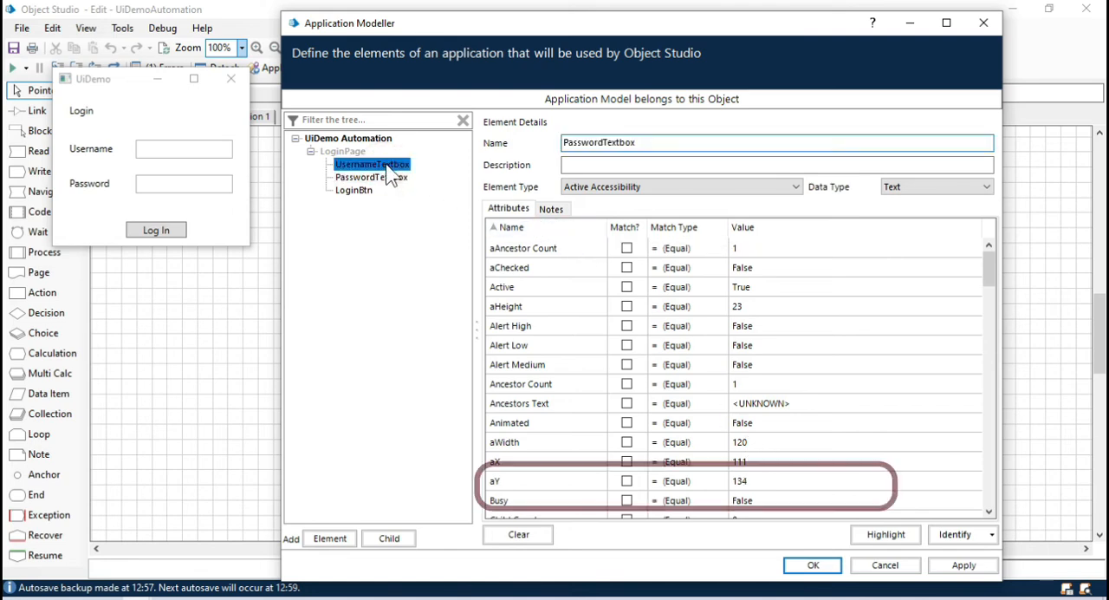
left_click(388, 178)
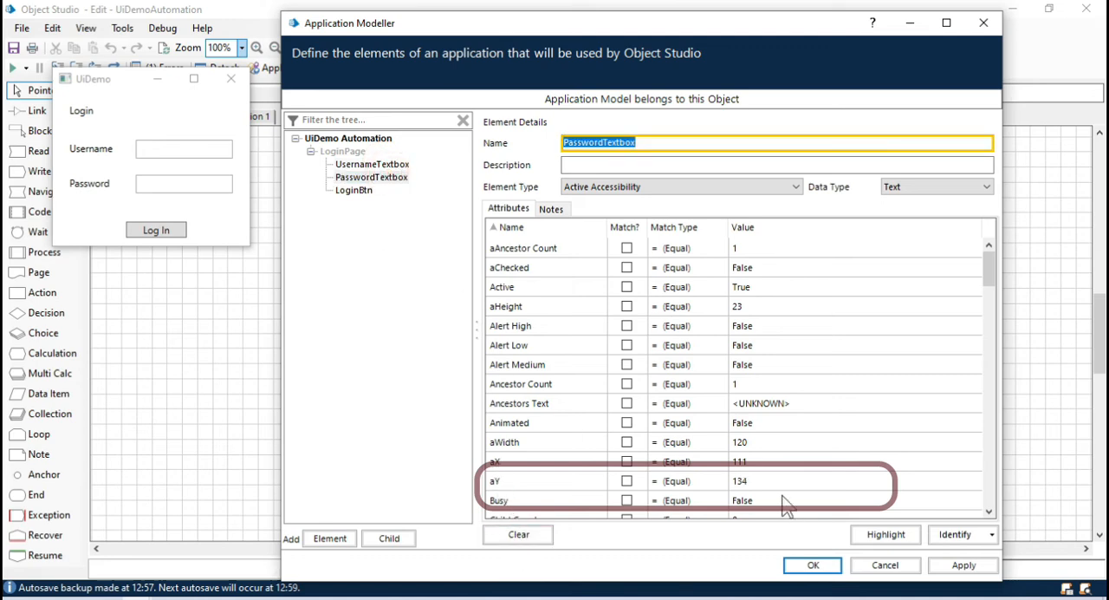
left_click(379, 166)
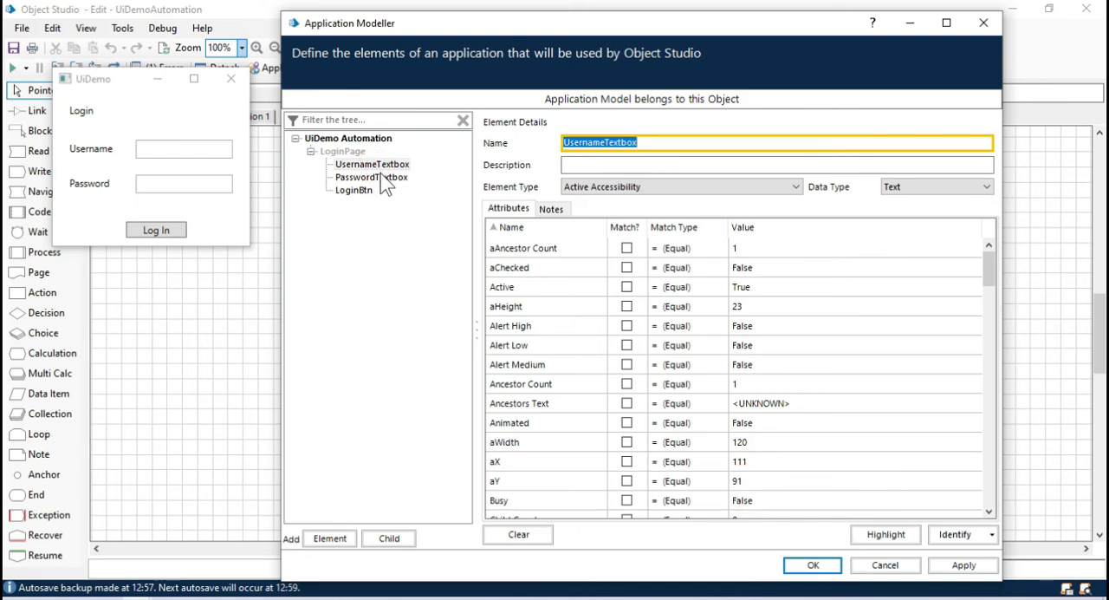
left_click(381, 179)
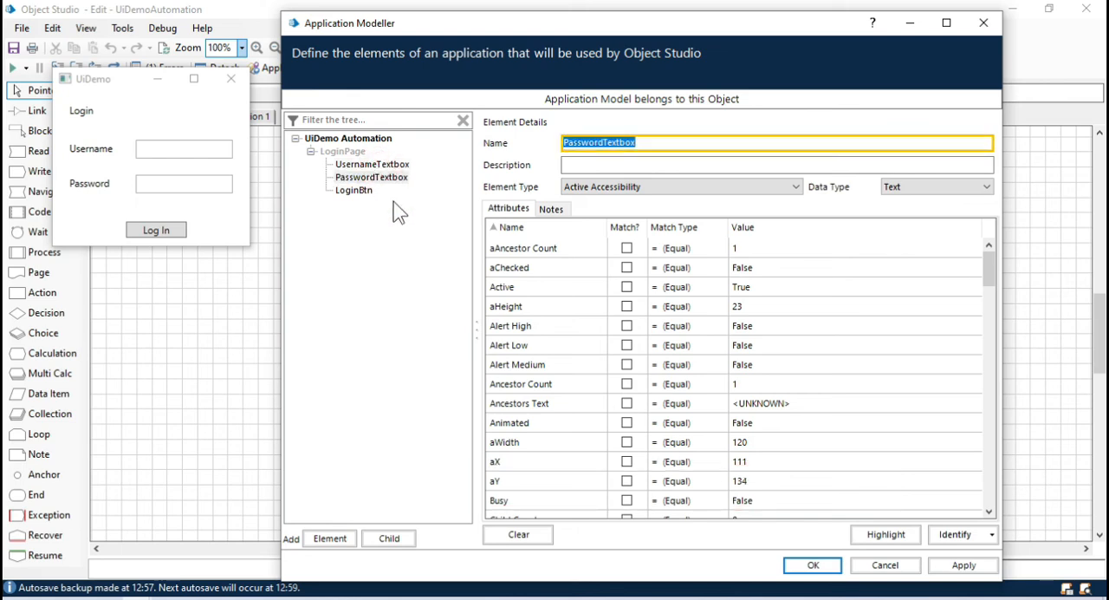
left_click(739, 481)
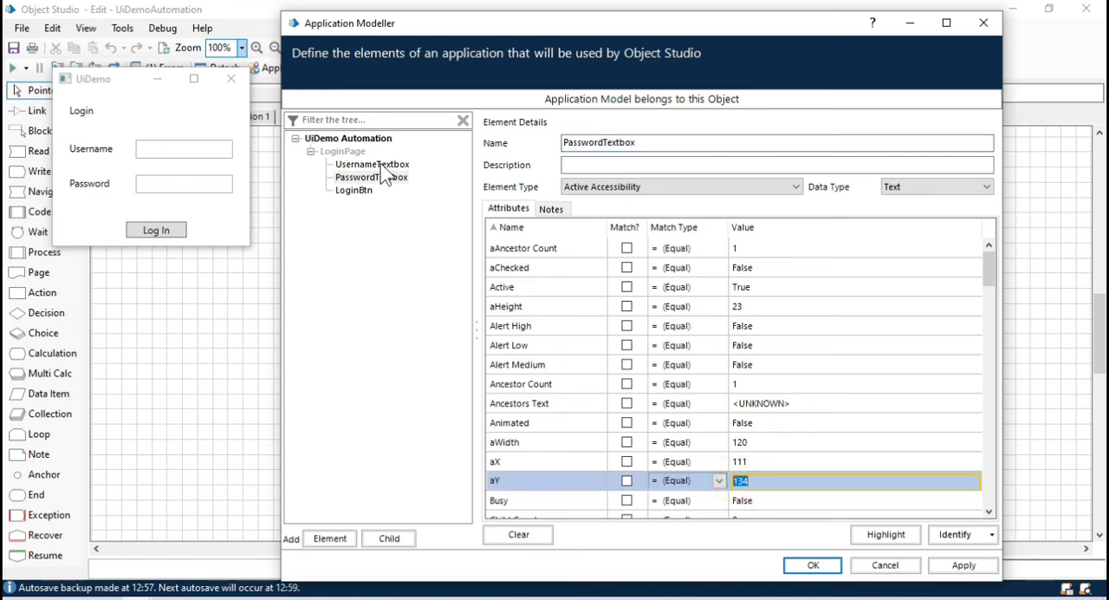
left_click(368, 165)
left_click(760, 481)
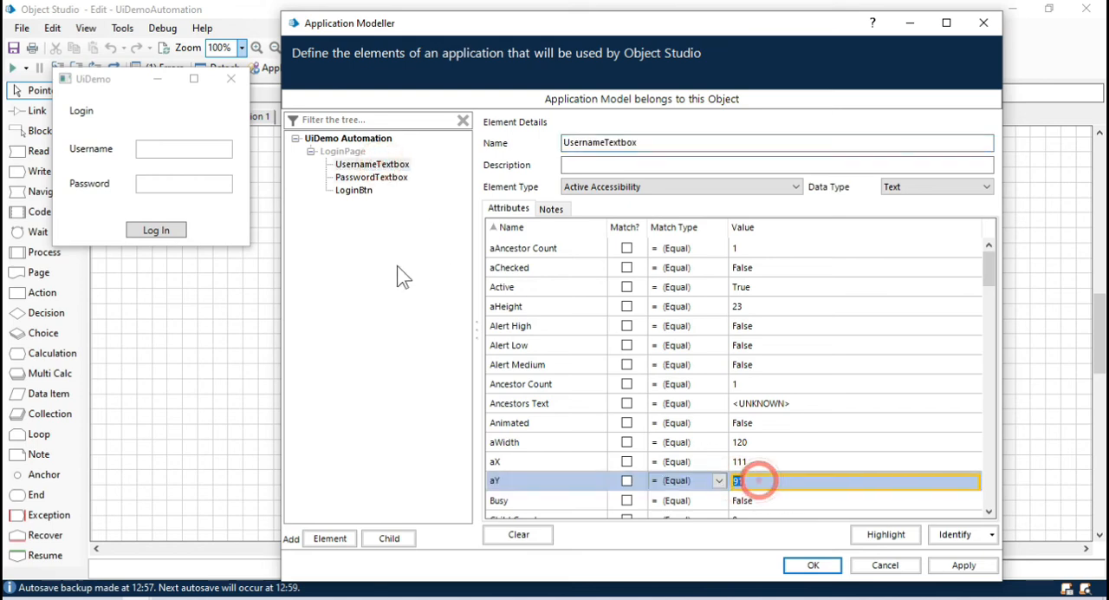
Step: Check PasswordTextbox's aY value and examine UsernameTextbox's full attribute list for attributes that tell the two fields apart
left_click(377, 177)
left_click(784, 481)
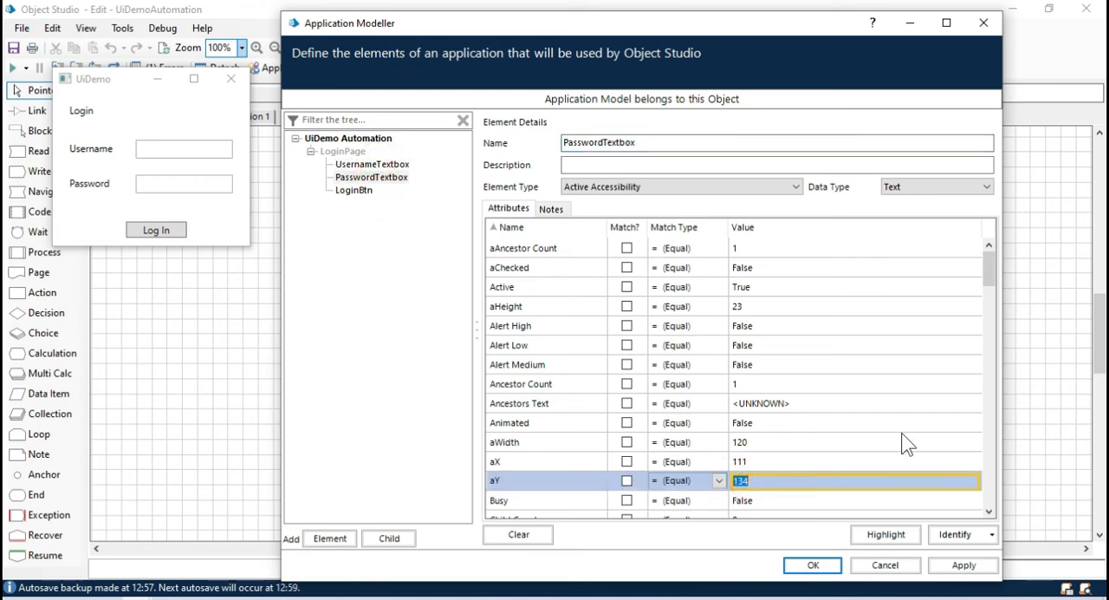
left_click(989, 511)
left_click(989, 511)
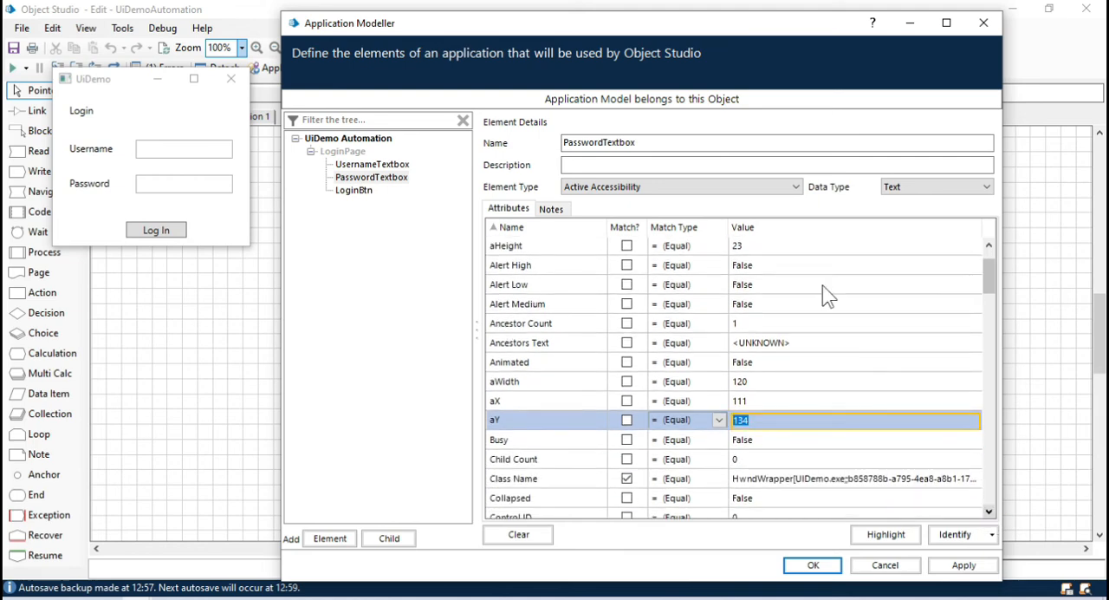
left_click(381, 164)
left_click_drag(992, 272, 1004, 416)
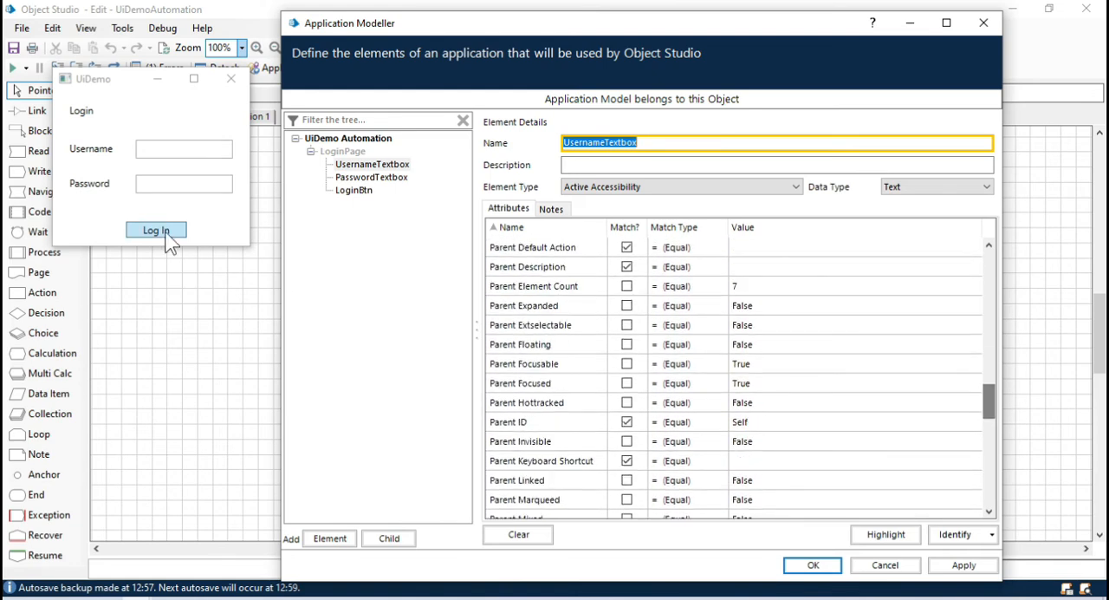
left_click_drag(991, 417, 1016, 512)
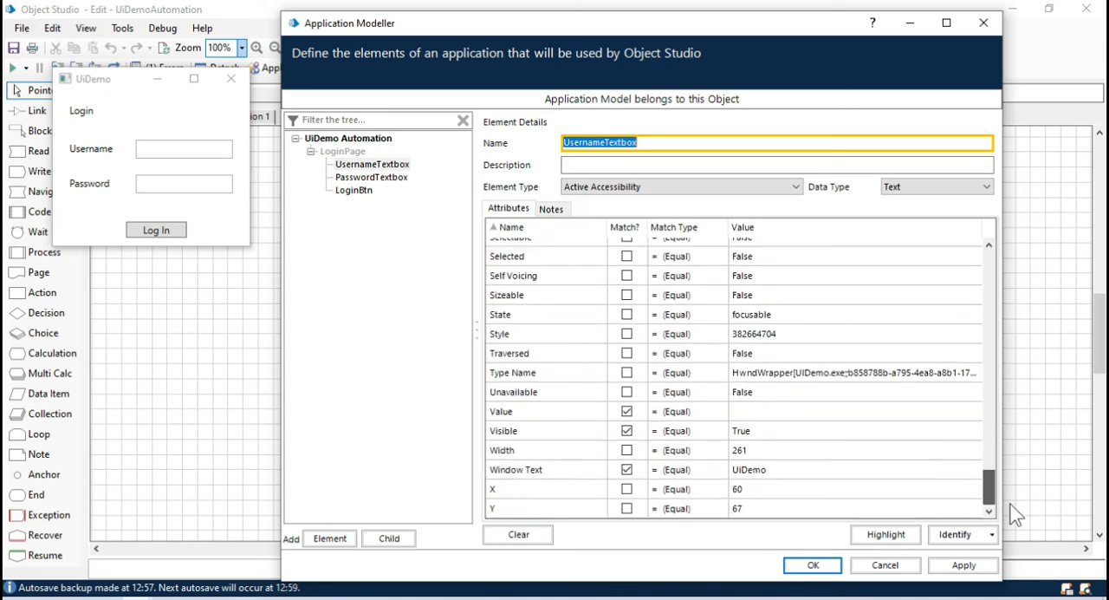
left_click_drag(990, 488, 988, 258)
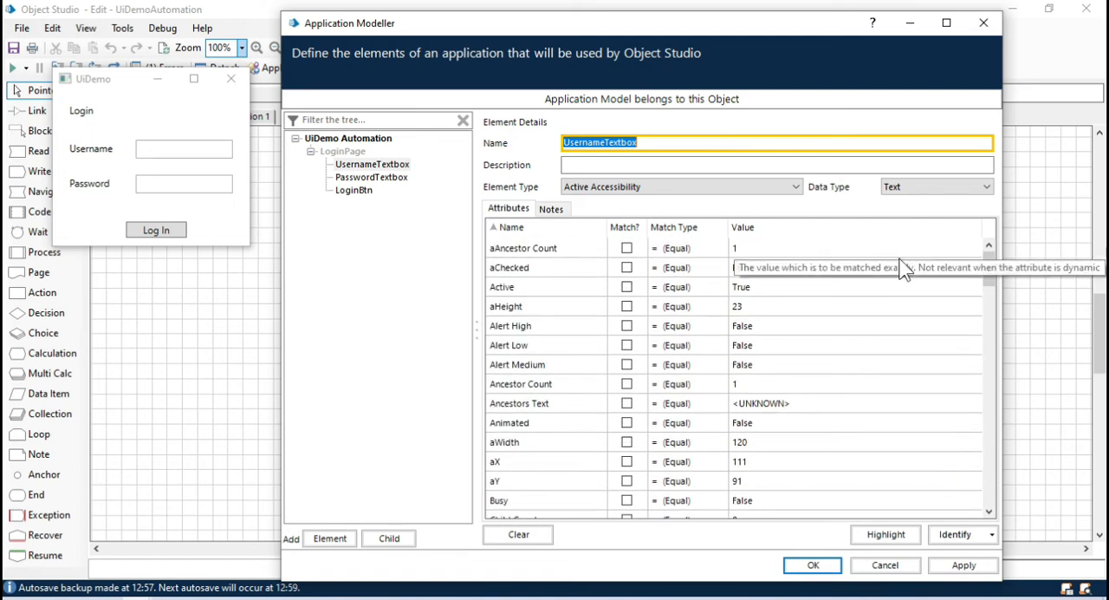
scroll(998, 299, "down", 4)
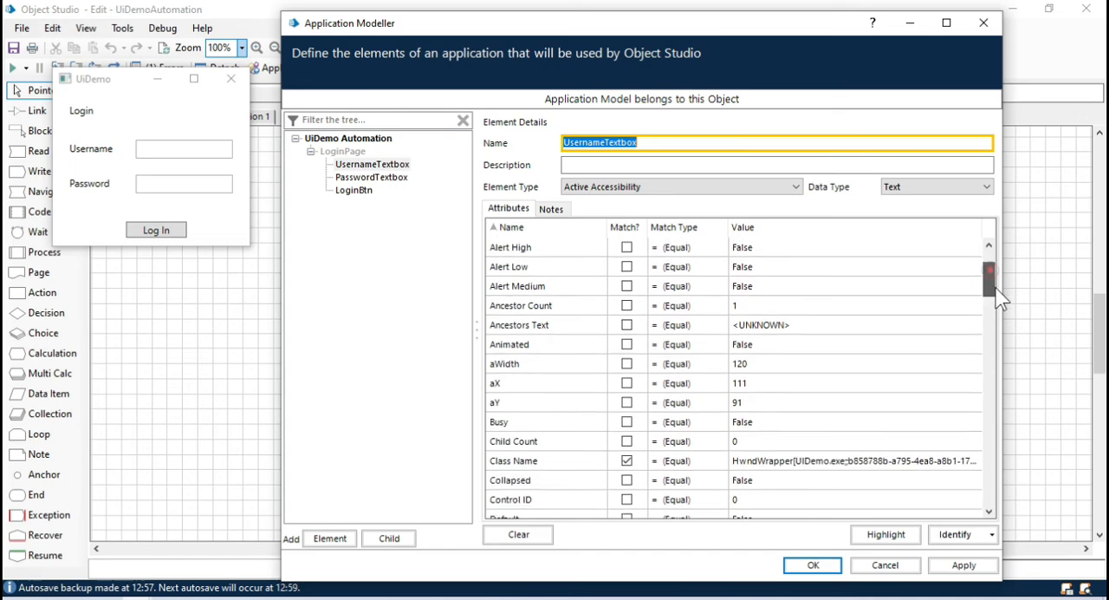
scroll(996, 297, "up", 4)
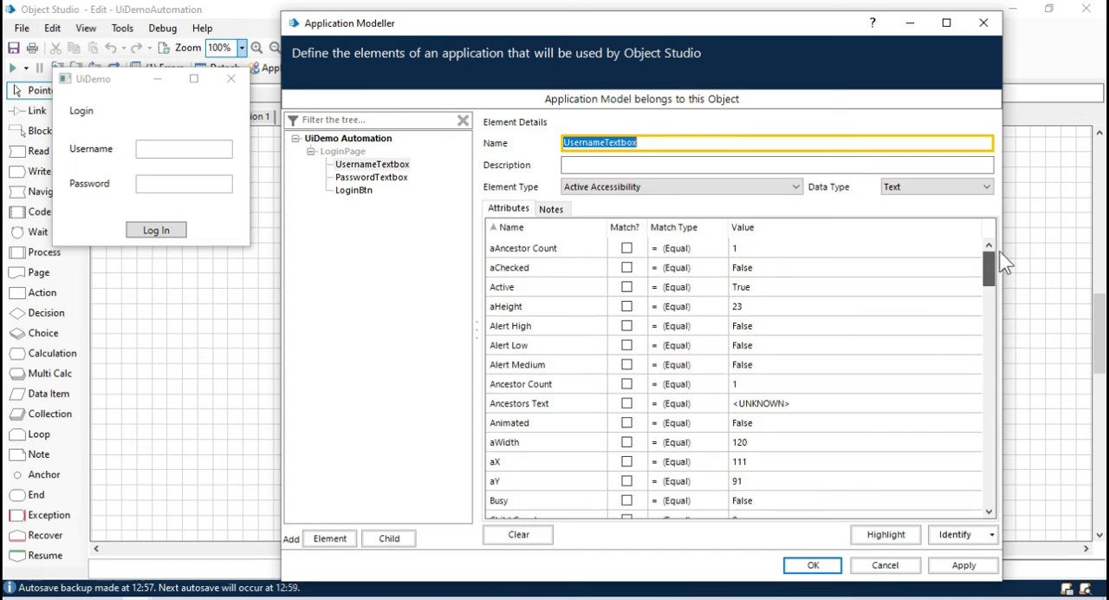
Step: Include aY but not aX in UsernameTextbox's match attributes, and highlight the element to verify it
left_click(372, 165)
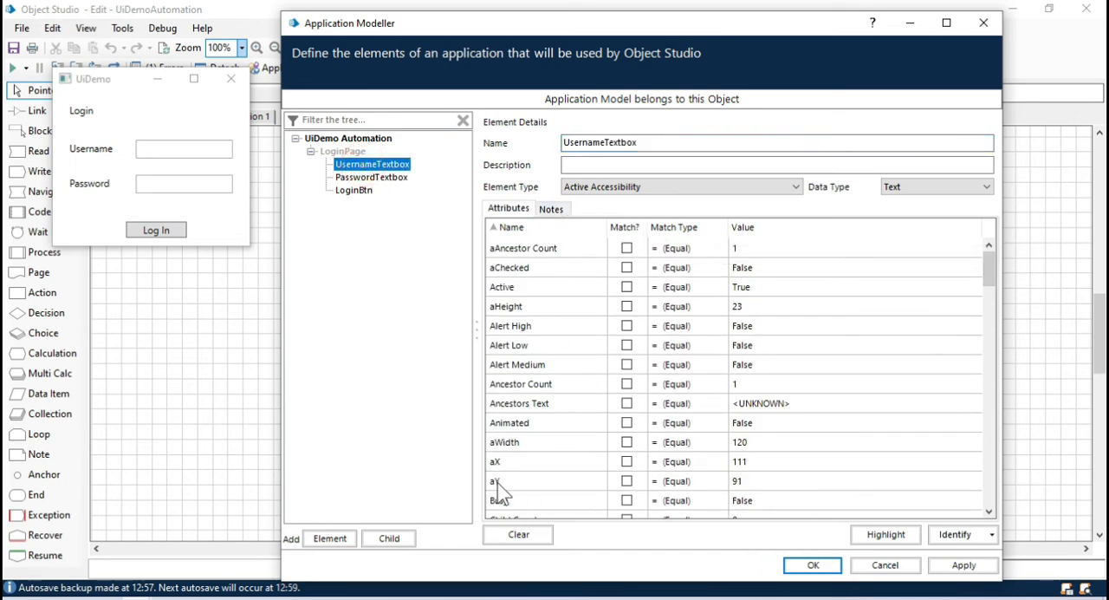
left_click_drag(105, 82, 111, 91)
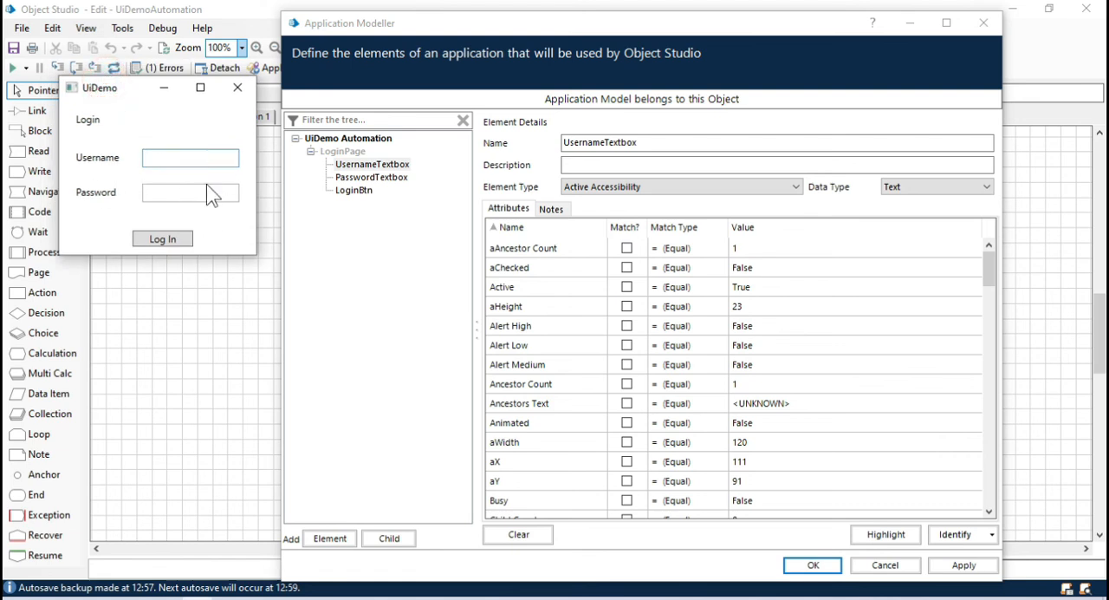
left_click(627, 461)
left_click(626, 480)
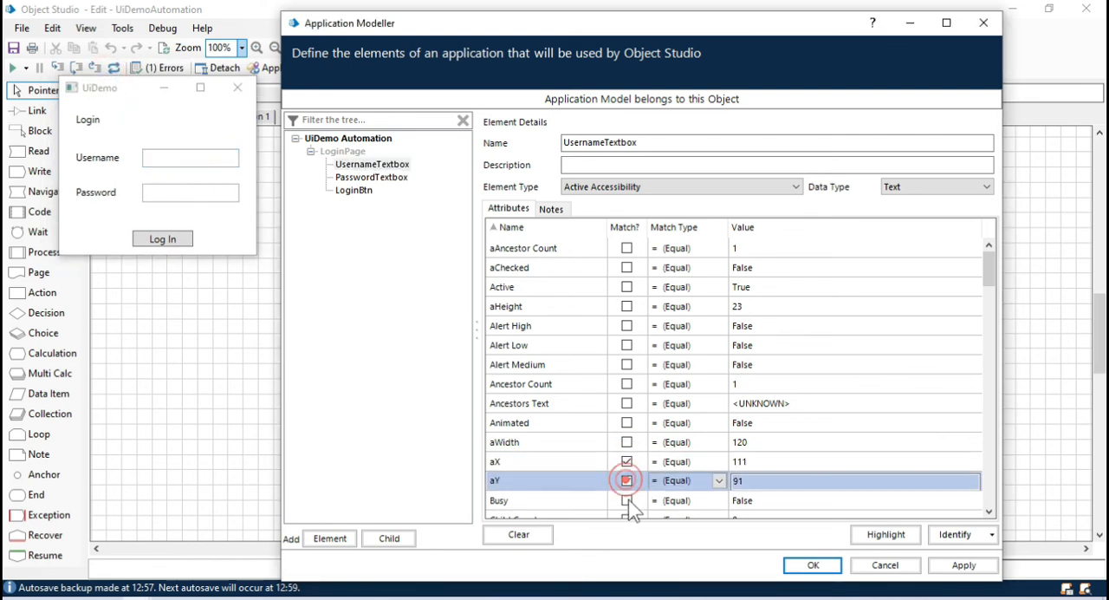
left_click(626, 461)
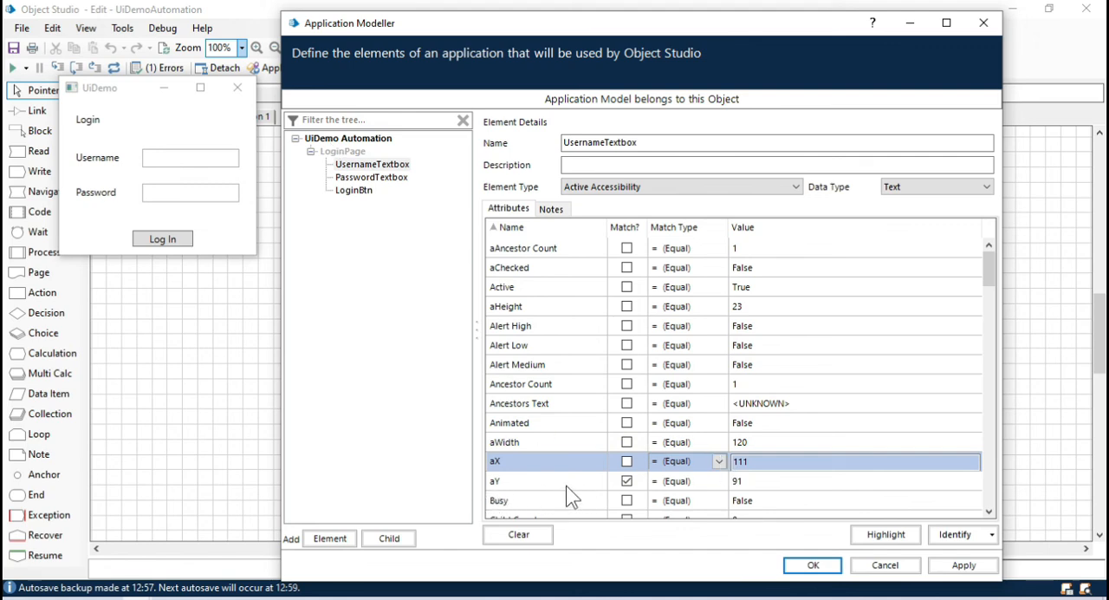
left_click(895, 544)
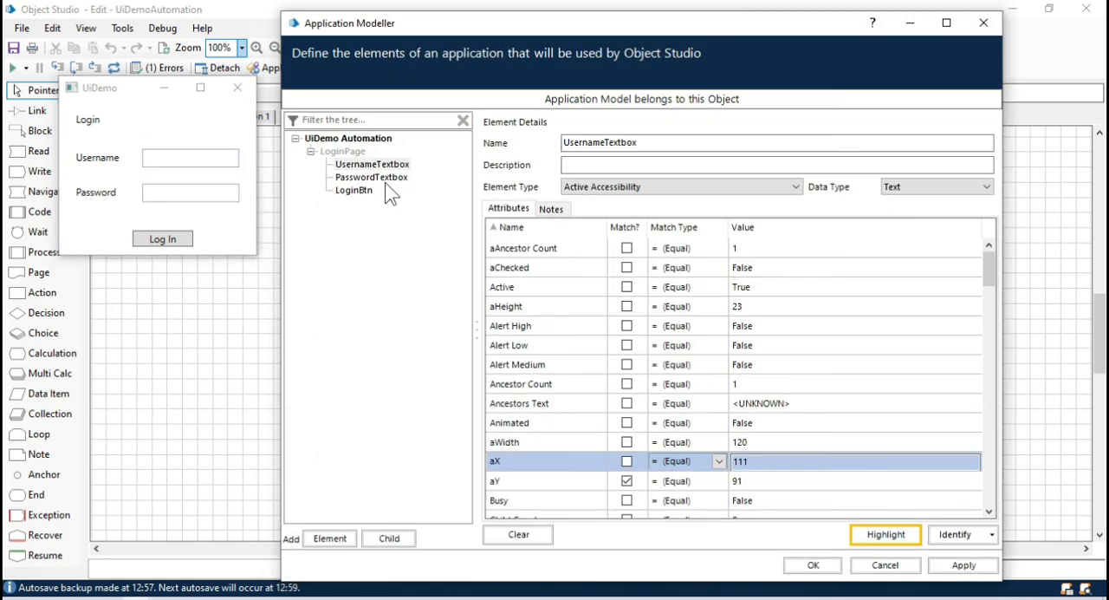
Step: Include aY in PasswordTextbox's match attributes, highlight it to verify the match, and reselect UsernameTextbox
left_click(381, 178)
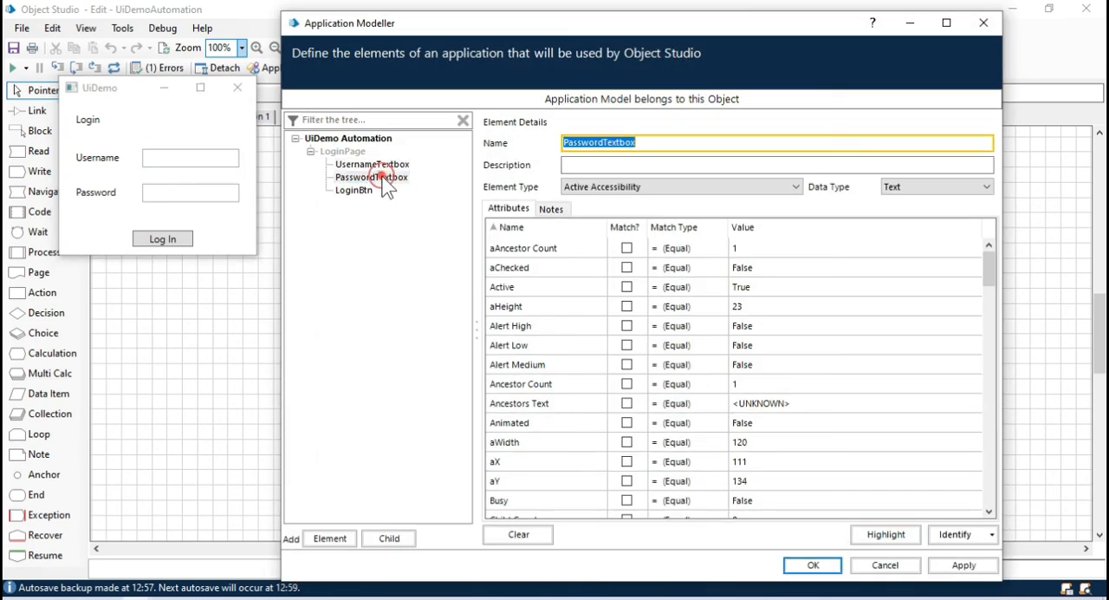
left_click(627, 481)
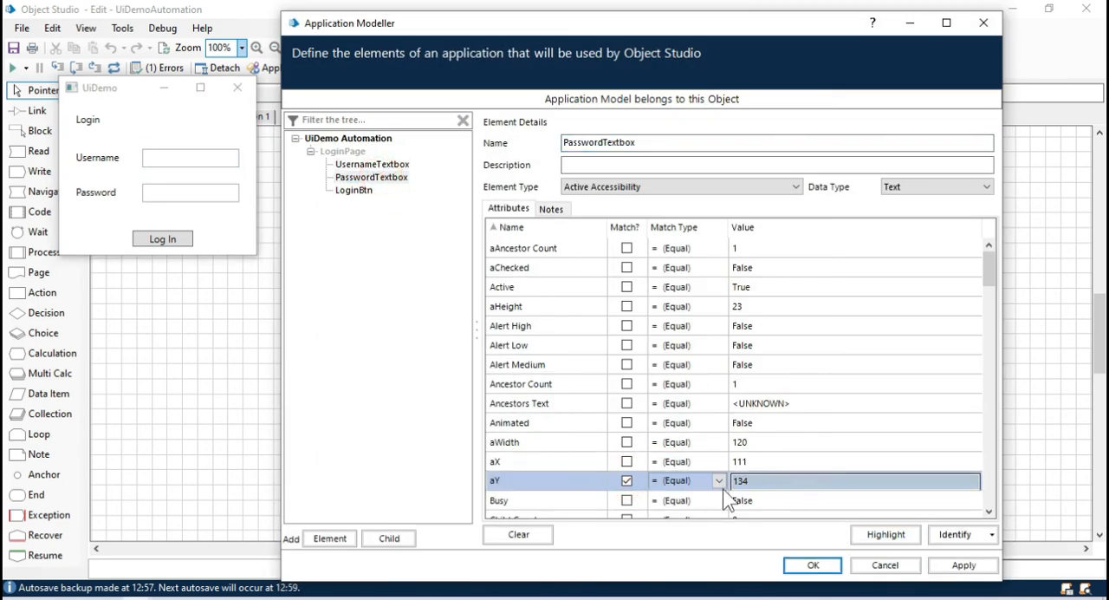
left_click(898, 541)
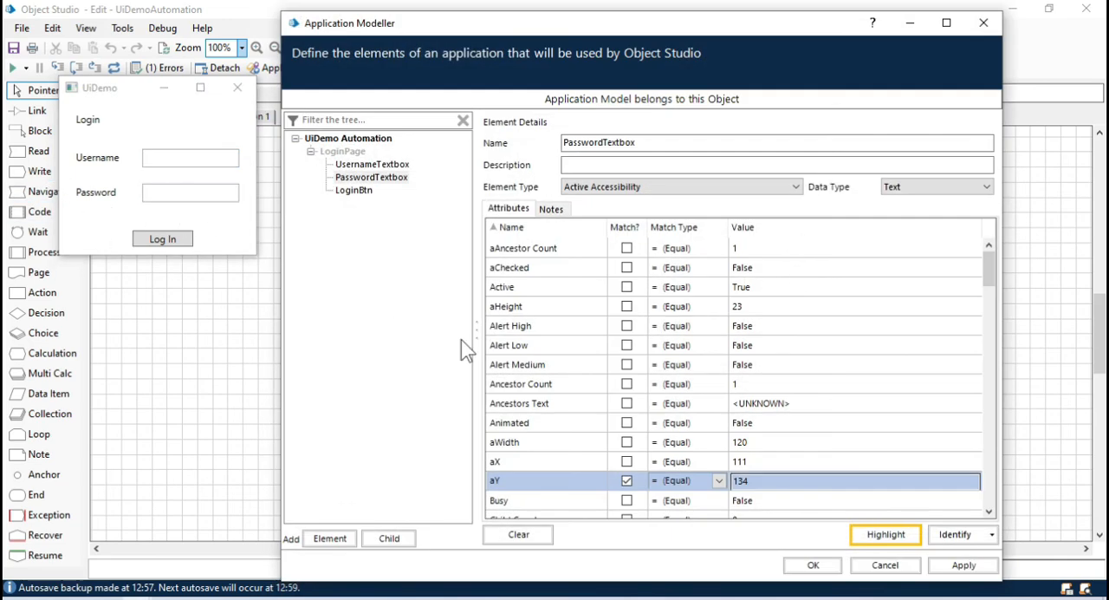
left_click(400, 165)
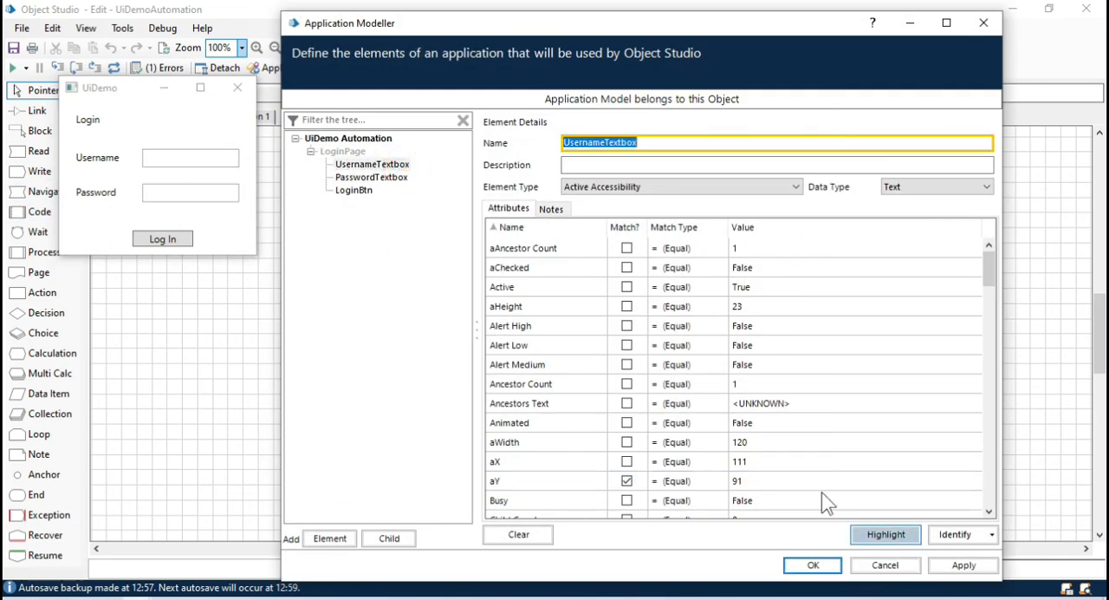